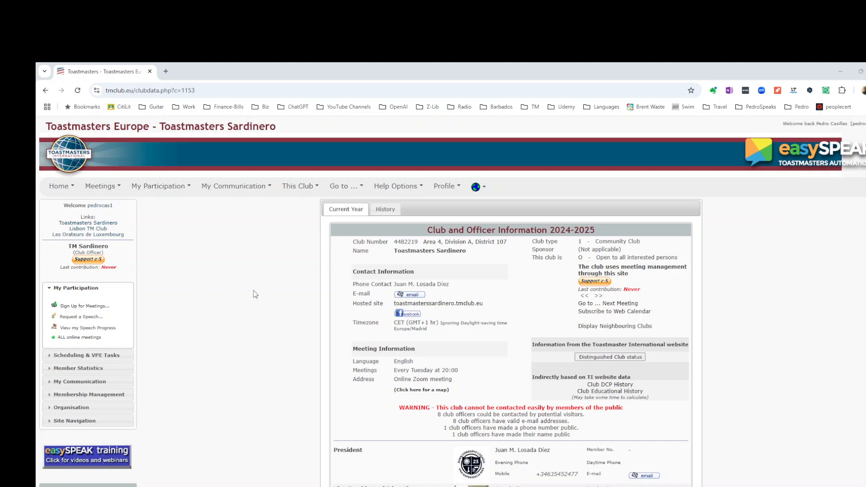
- Open the club's last meeting and browse the previous and next meetings' details
{"action": "left_click", "coordinate": [91, 225]}
{"action": "left_click", "coordinate": [120, 188]}
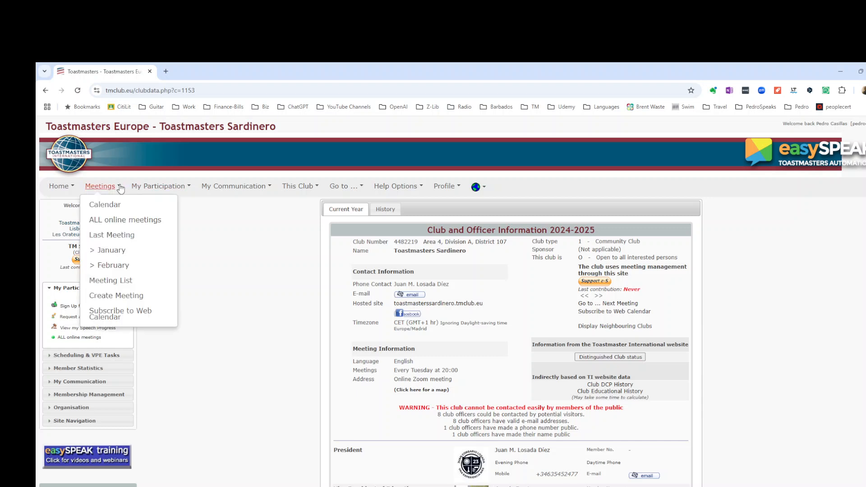
{"action": "left_click", "coordinate": [112, 235]}
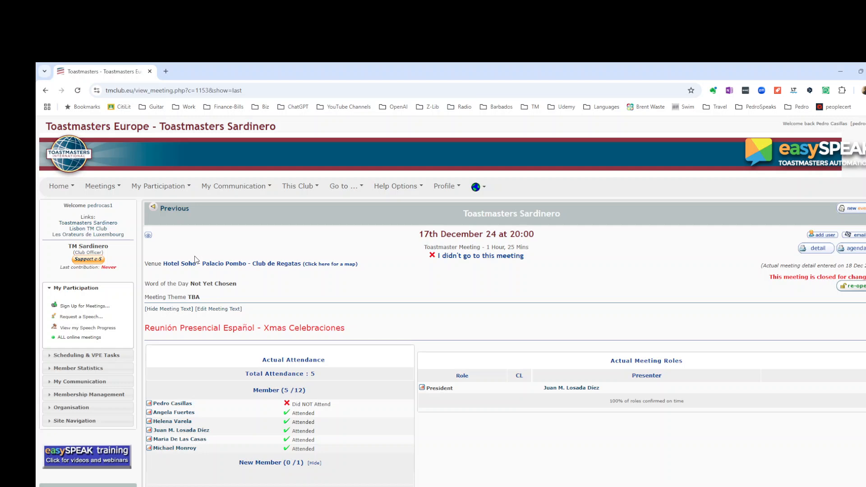
{"action": "left_click", "coordinate": [175, 209]}
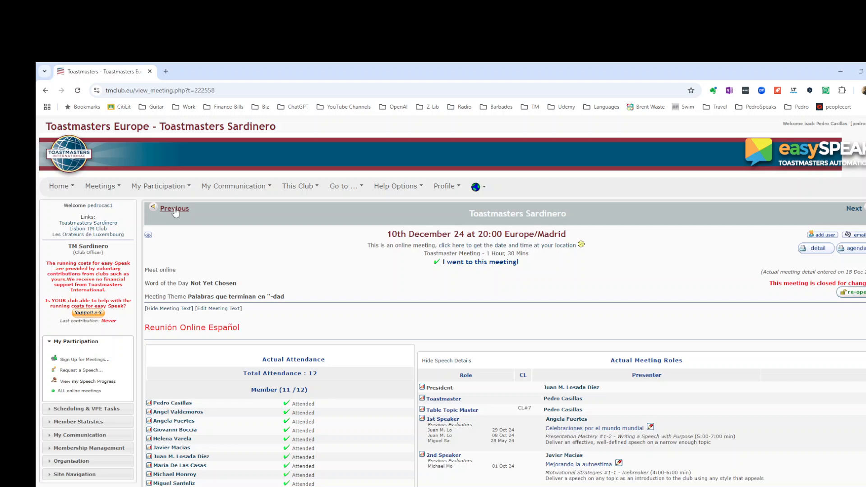
{"action": "left_click", "coordinate": [175, 210]}
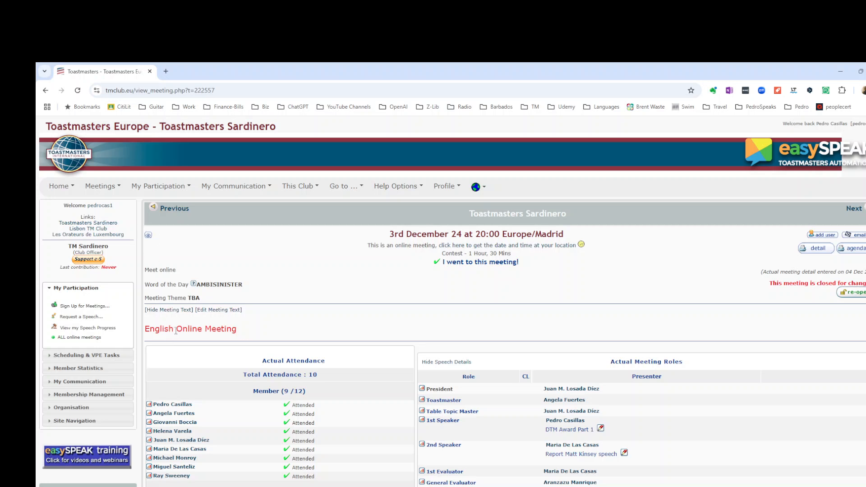
{"action": "left_click", "coordinate": [848, 215]}
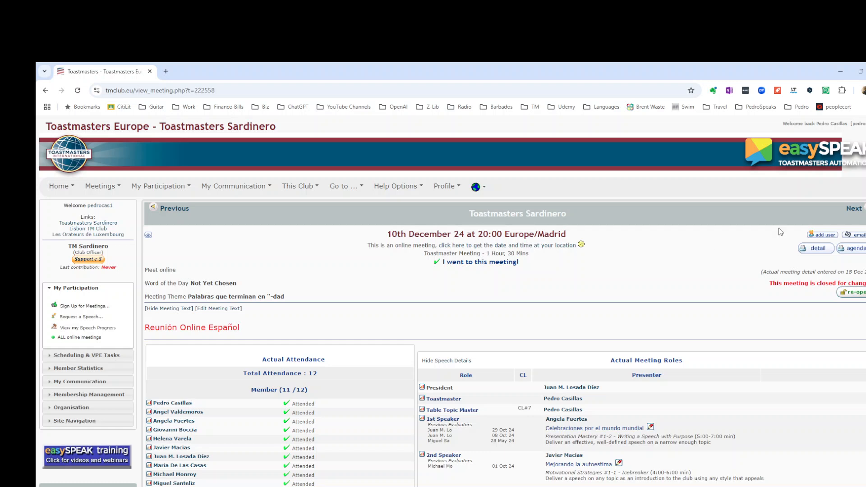
{"action": "left_click", "coordinate": [854, 208]}
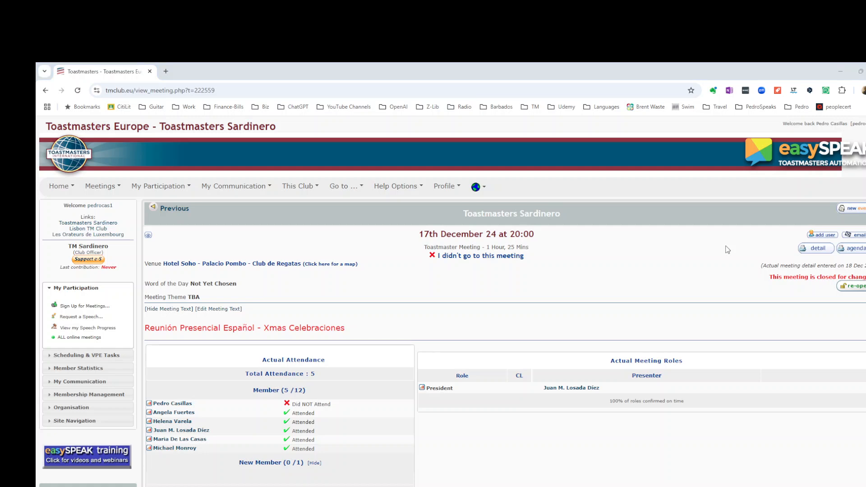
- Compare the meeting schedule in the OneNote meeting setup notes with the current meeting page
{"action": "key", "text": "alt+Tab"}
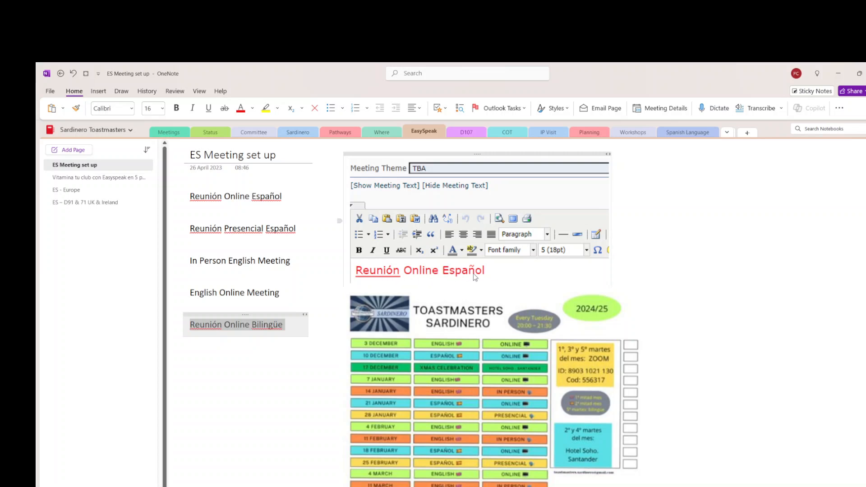
{"action": "key", "text": "alt+Tab"}
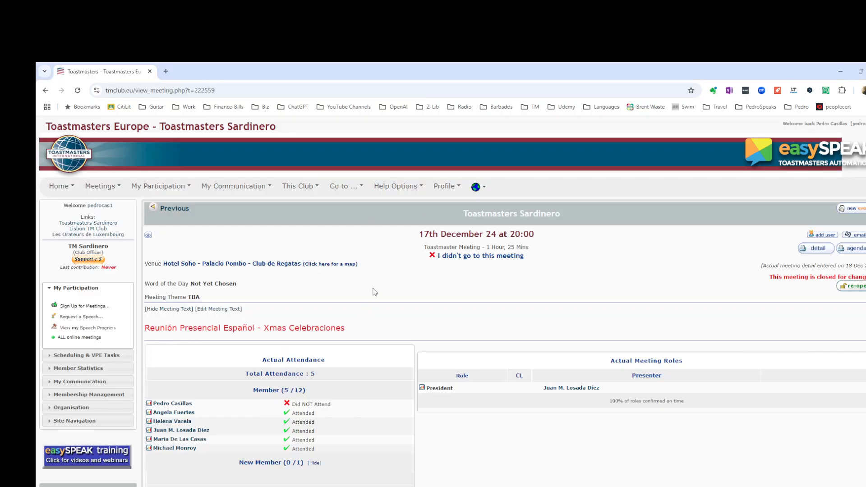
{"action": "key", "text": "alt+Tab"}
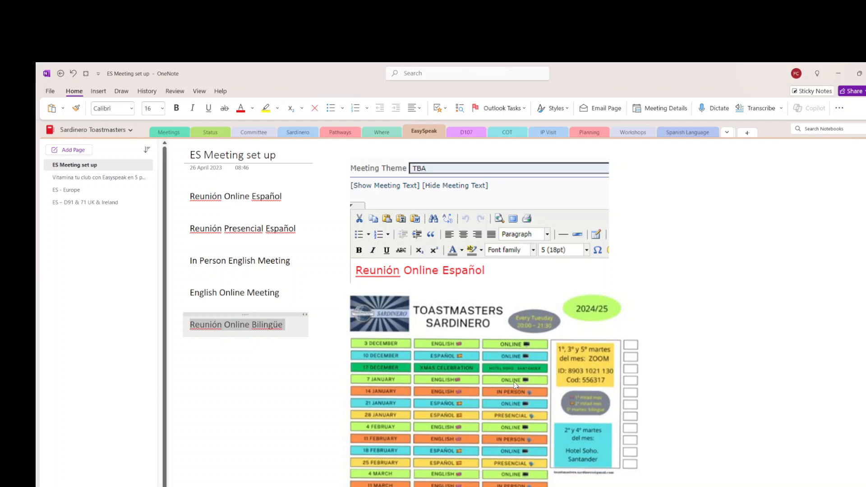
{"action": "key", "text": "alt+Tab"}
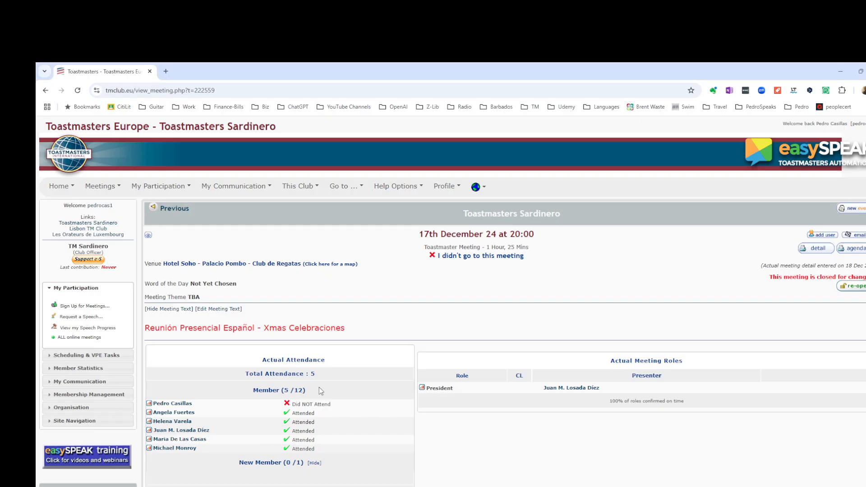
- Start a new event and set its start date to 7 Jan 25
{"action": "left_click", "coordinate": [854, 210]}
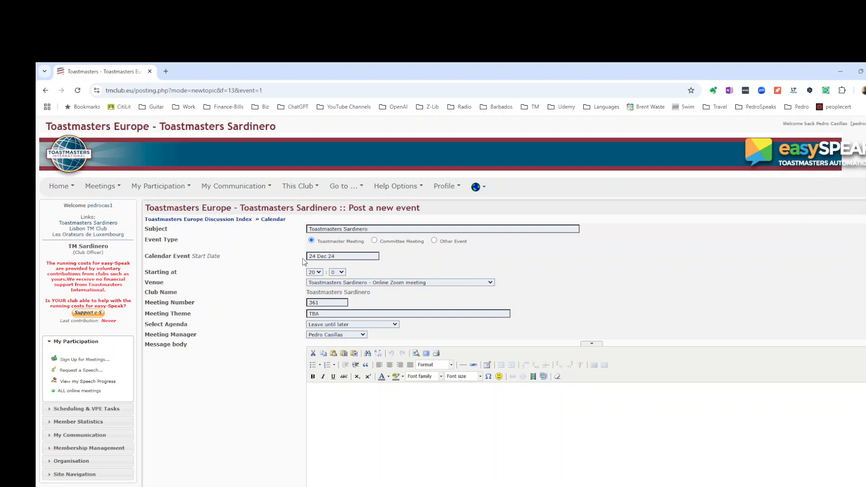
{"action": "left_click", "coordinate": [357, 257]}
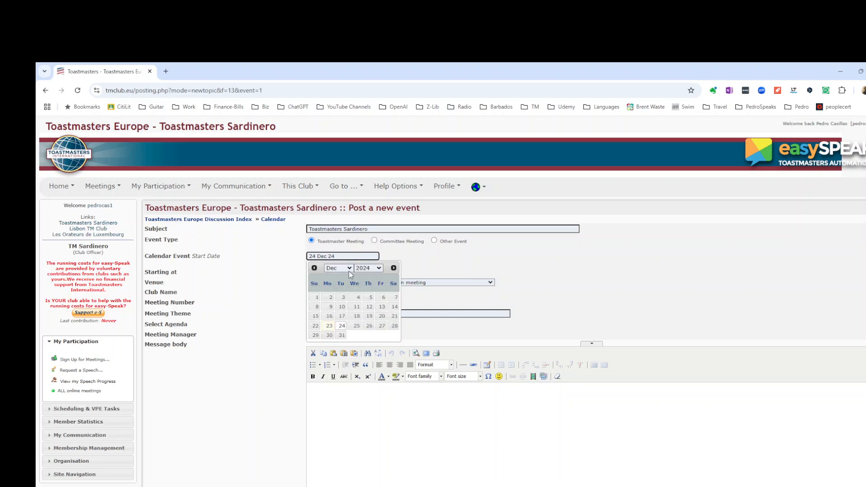
{"action": "left_click", "coordinate": [349, 270]}
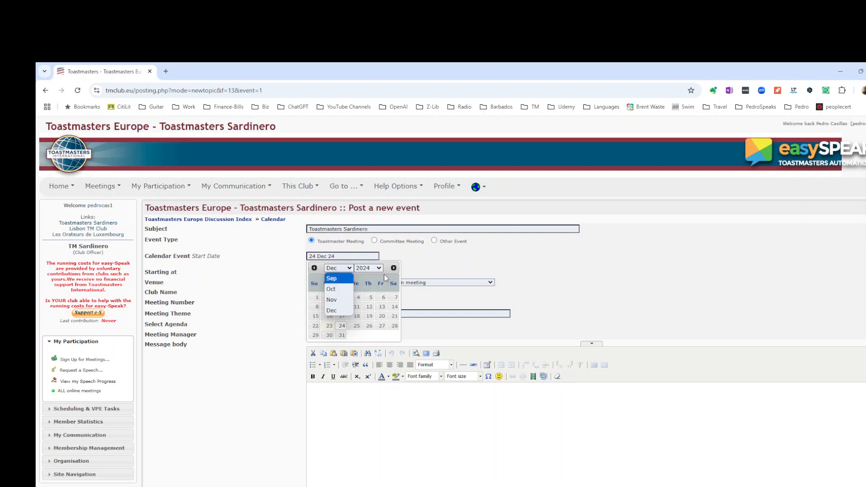
{"action": "left_click", "coordinate": [393, 268]}
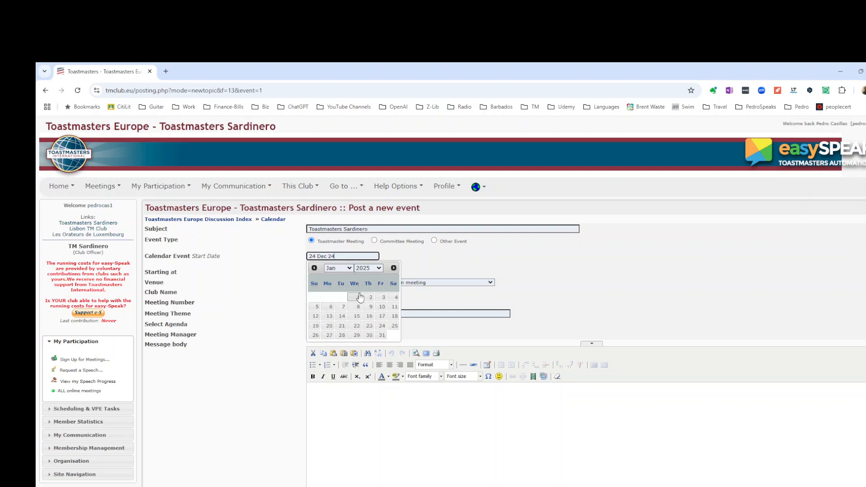
{"action": "left_click", "coordinate": [343, 308]}
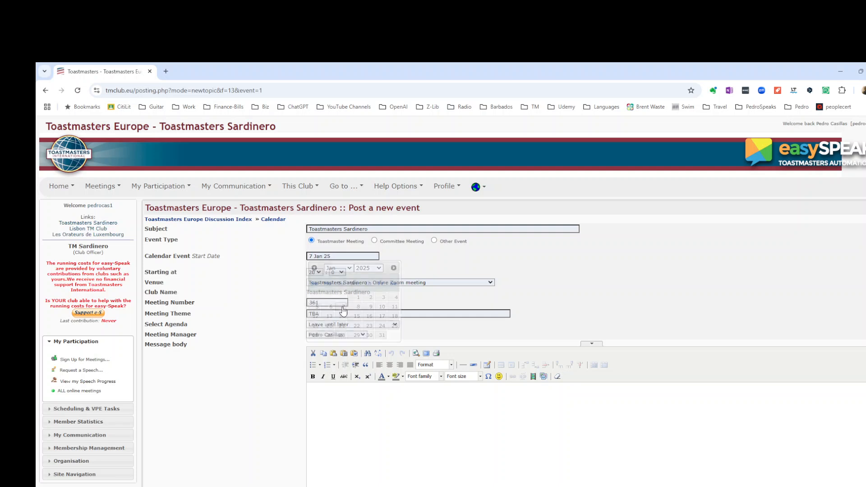
- Check the venue options and select the Two speeches + TT agenda for the event
{"action": "left_click", "coordinate": [493, 284]}
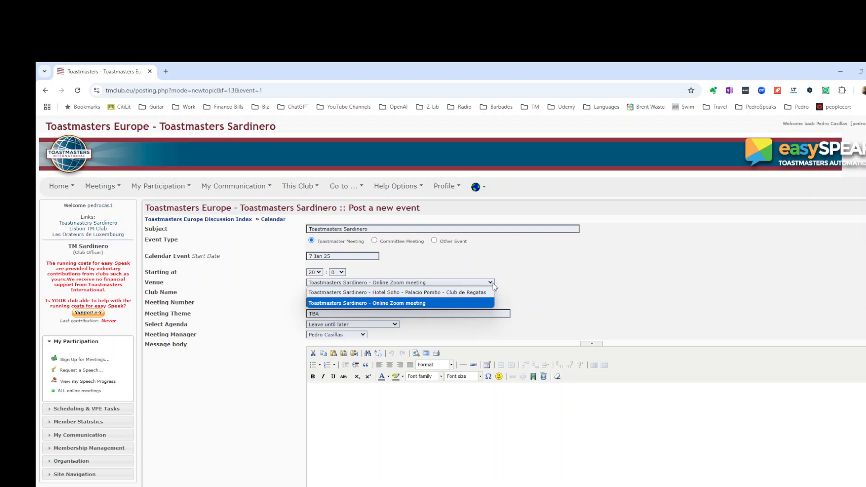
{"action": "left_click", "coordinate": [516, 281]}
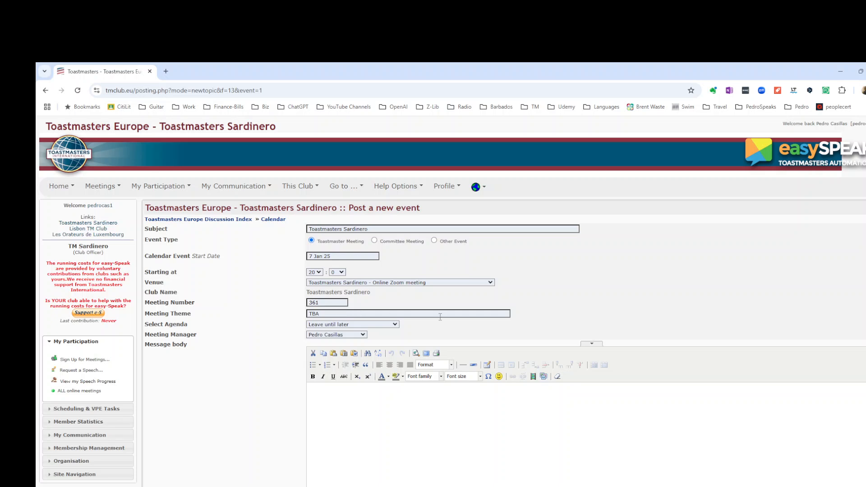
{"action": "left_click", "coordinate": [397, 326]}
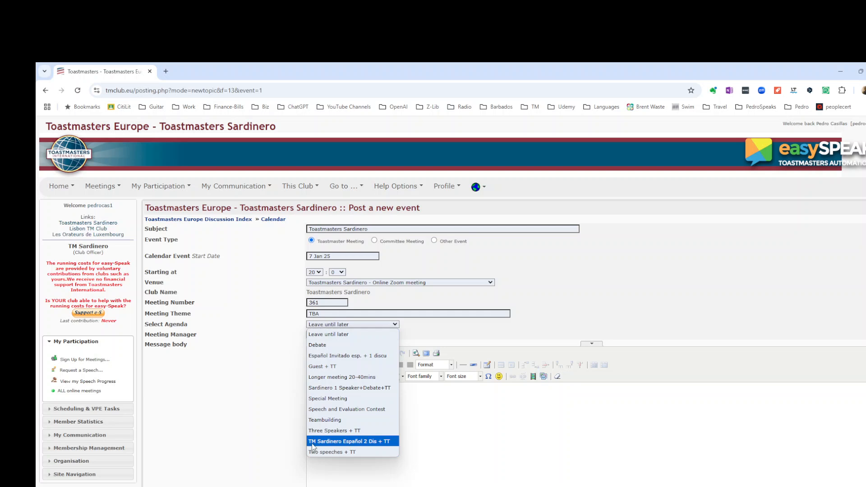
{"action": "left_click", "coordinate": [336, 453]}
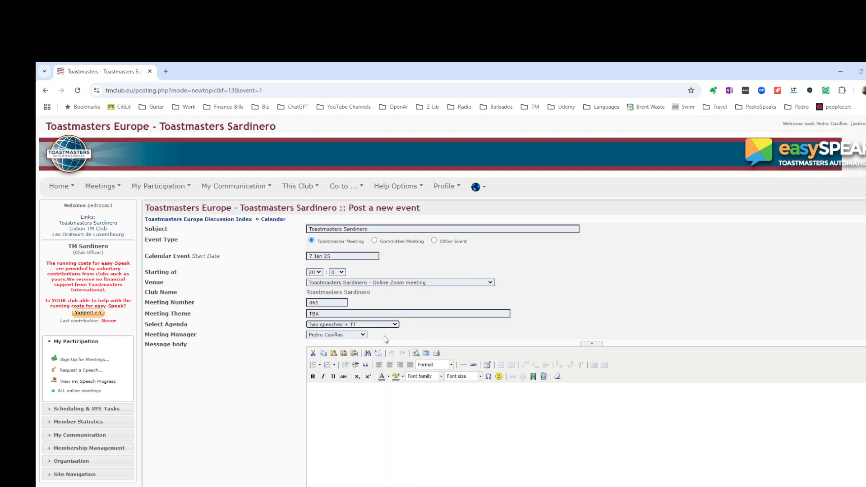
{"action": "left_click", "coordinate": [363, 335]}
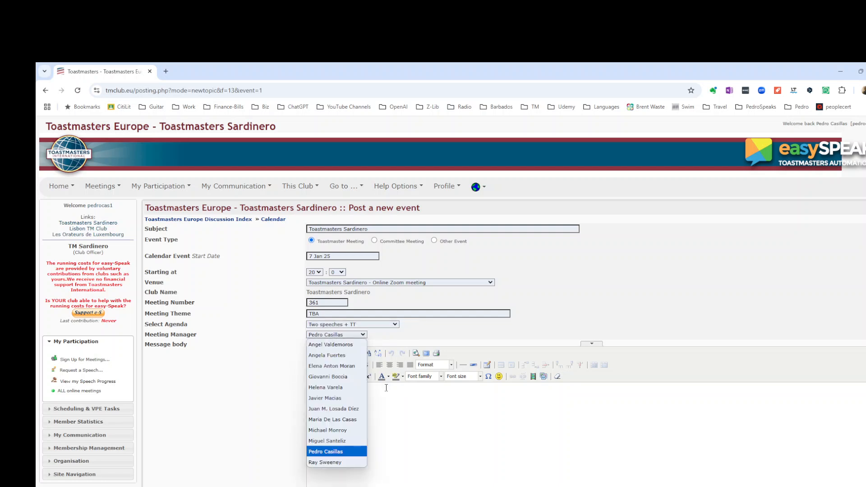
{"action": "left_click", "coordinate": [390, 402]}
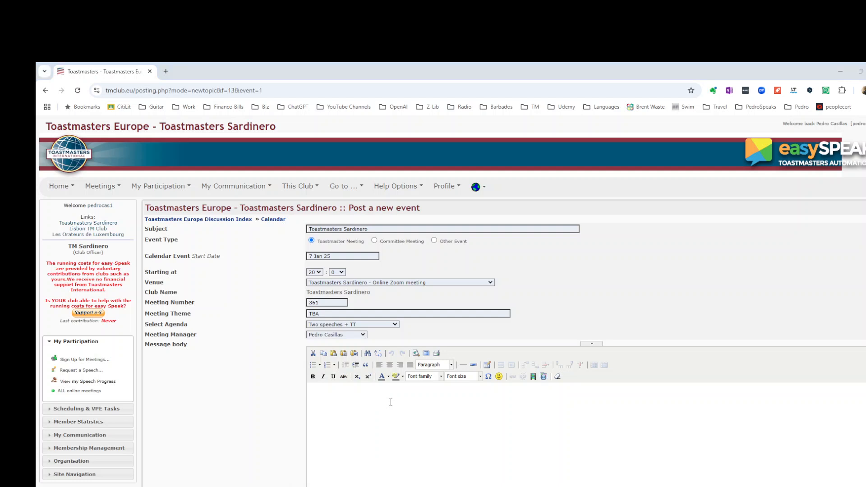
- Copy the heading English Online Meeting from the OneNote meeting setup notes
{"action": "key", "text": "alt+Tab"}
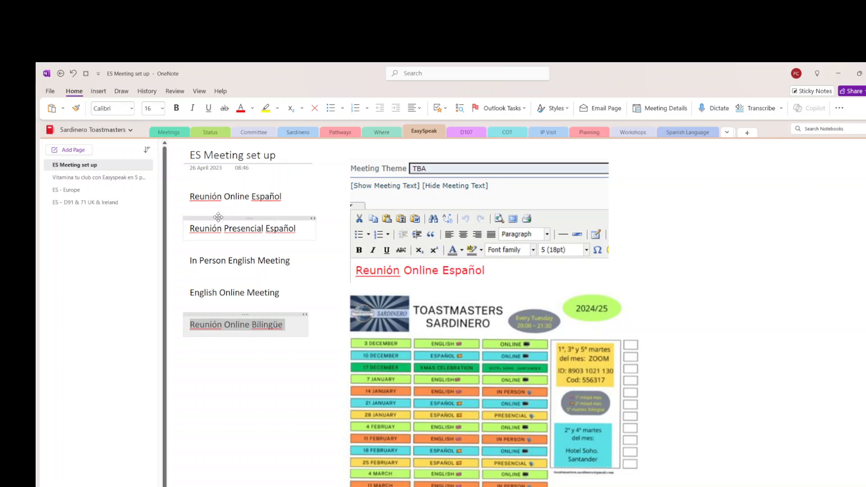
{"action": "left_click", "coordinate": [189, 293]}
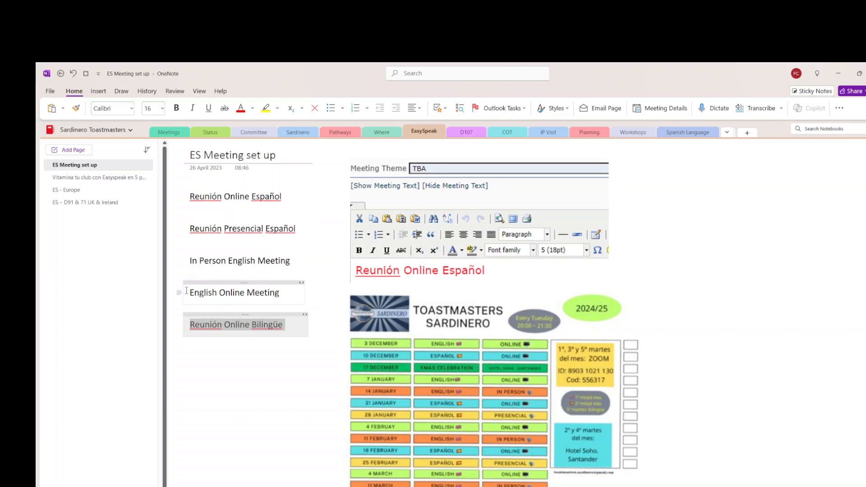
{"action": "left_click_drag", "start_coordinate": [212, 293], "coordinate": [280, 294]}
{"action": "key", "text": "ctrl+c"}
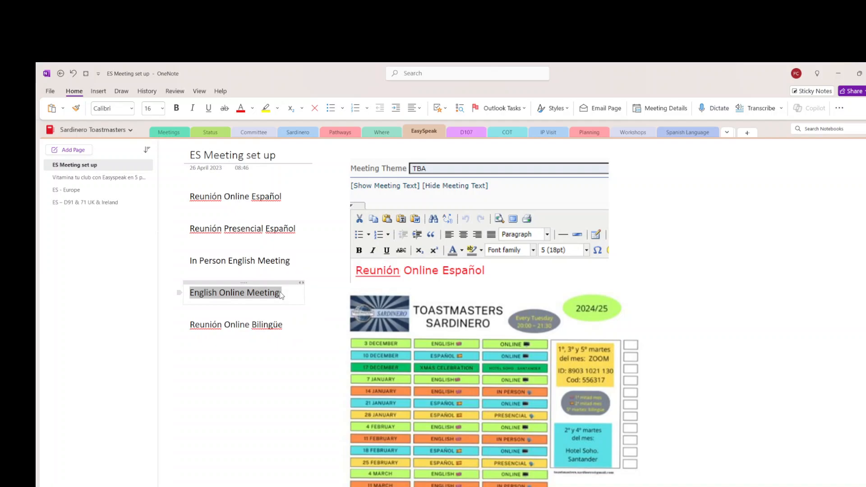
{"action": "key", "text": "alt+Tab"}
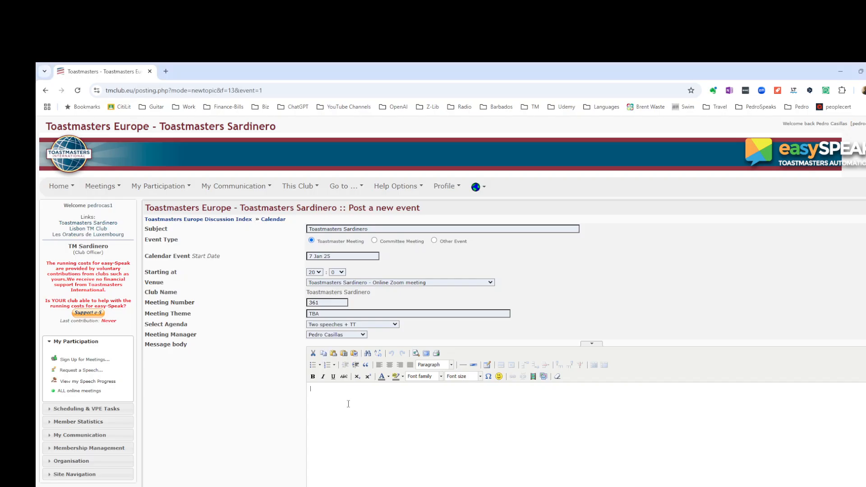
- Paste the heading into the message body and set its font size to 5 (18pt)
{"action": "key", "text": "ctrl+v"}
{"action": "left_click_drag", "start_coordinate": [310, 389], "coordinate": [371, 388]}
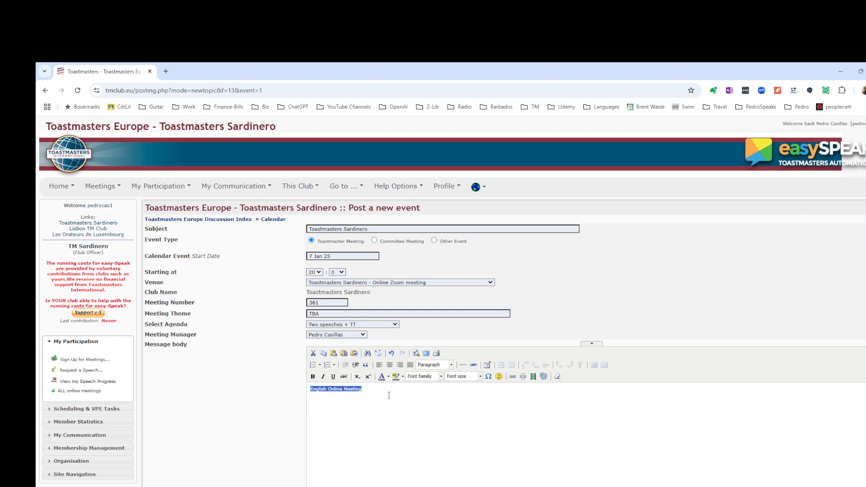
{"action": "left_click", "coordinate": [481, 377]}
{"action": "left_click", "coordinate": [481, 436]}
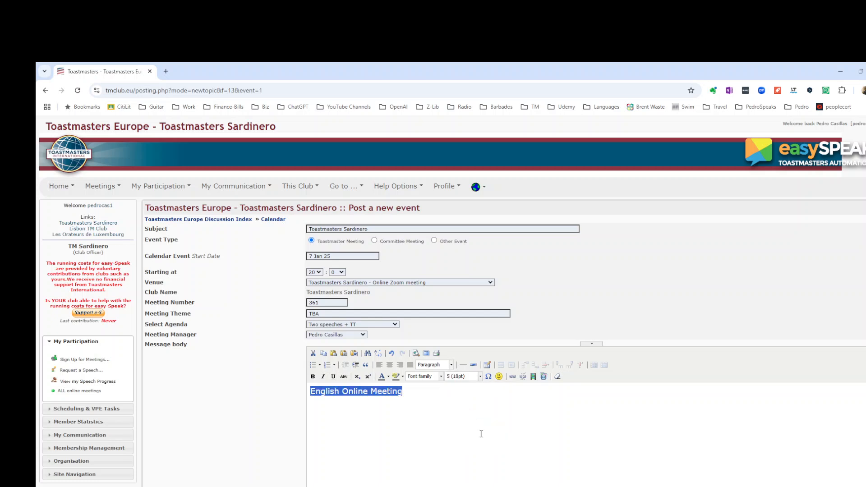
- Color the pasted heading text red
{"action": "left_click", "coordinate": [389, 377]}
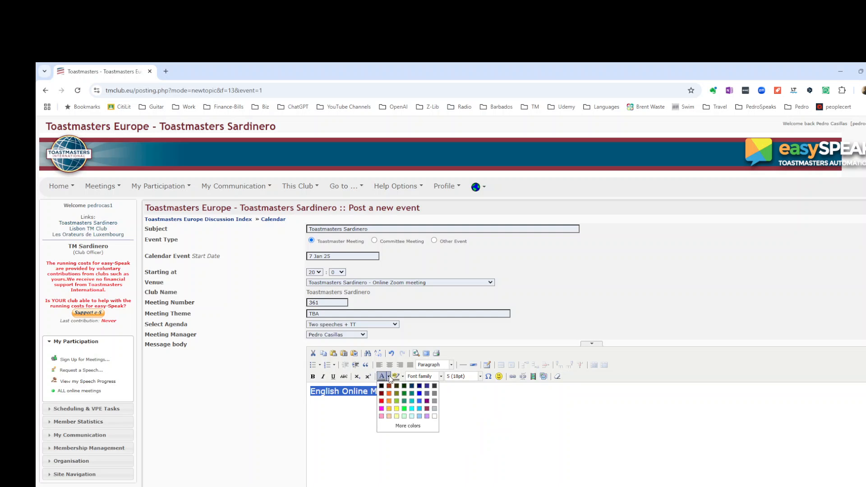
{"action": "left_click", "coordinate": [382, 401]}
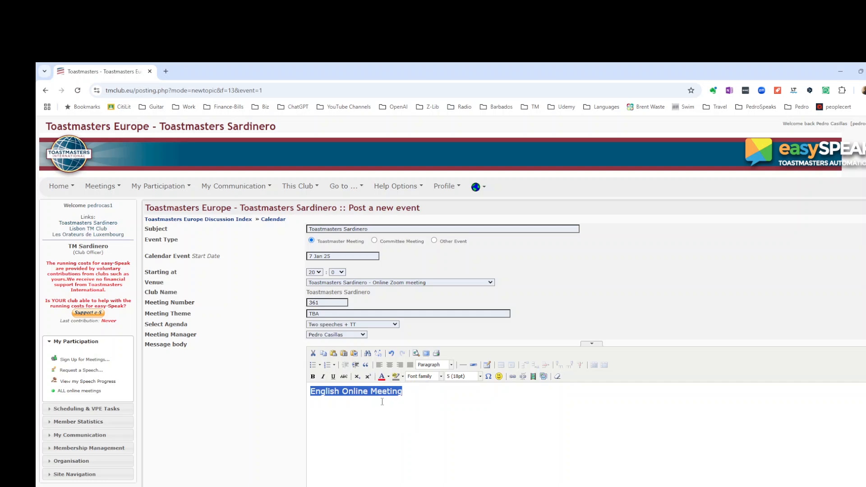
{"action": "left_click", "coordinate": [429, 390]}
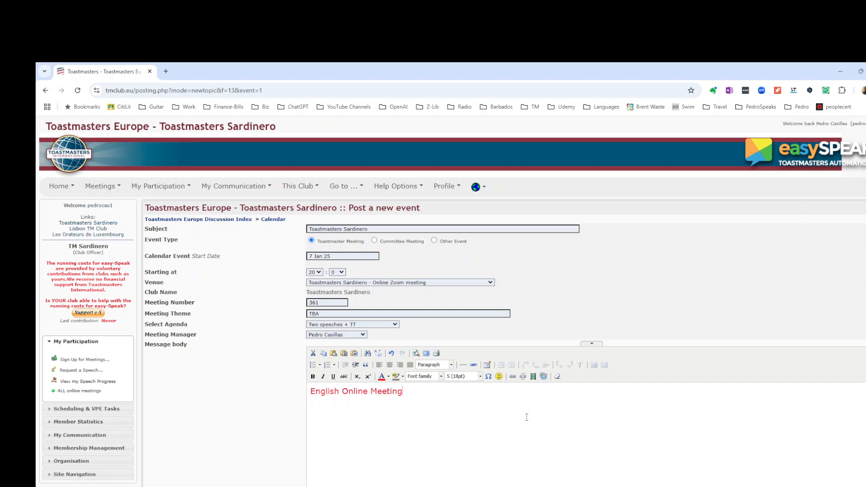
- Submit the new event and open it to review the meeting page
{"action": "scroll", "coordinate": [650, 443], "scroll_direction": "down", "scroll_amount": 3}
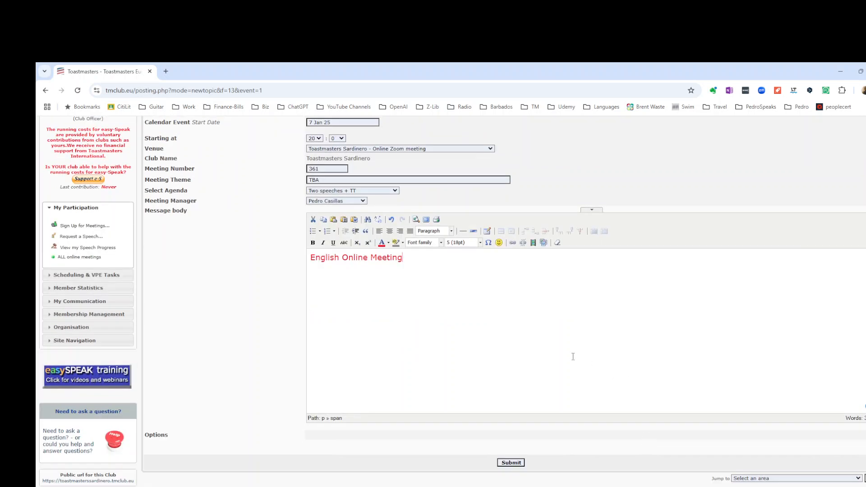
{"action": "left_click", "coordinate": [510, 464]}
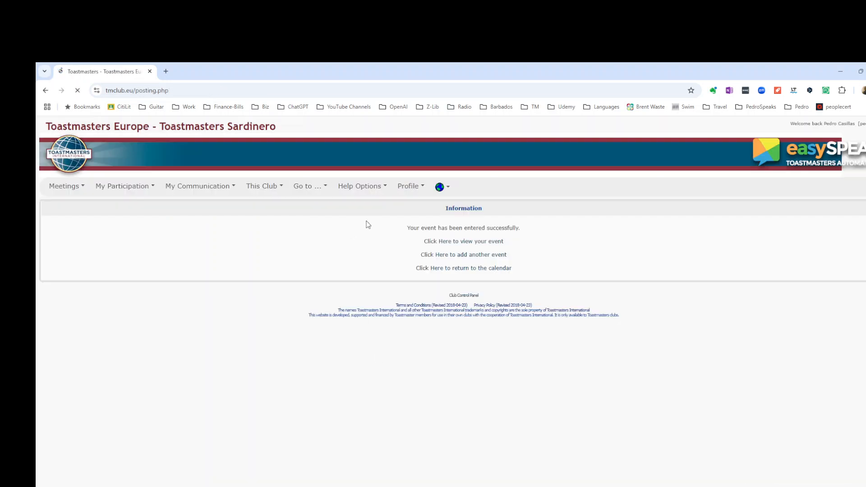
{"action": "left_click", "coordinate": [467, 243]}
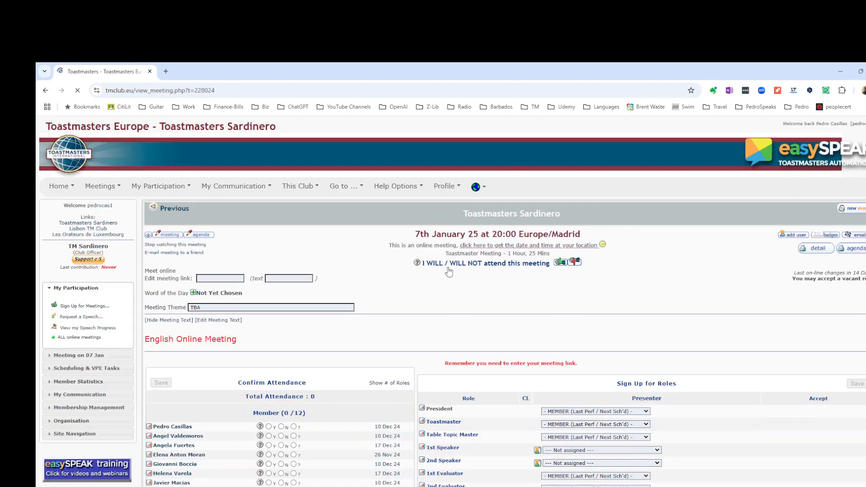
{"action": "scroll", "coordinate": [432, 278], "scroll_direction": "down", "scroll_amount": 3}
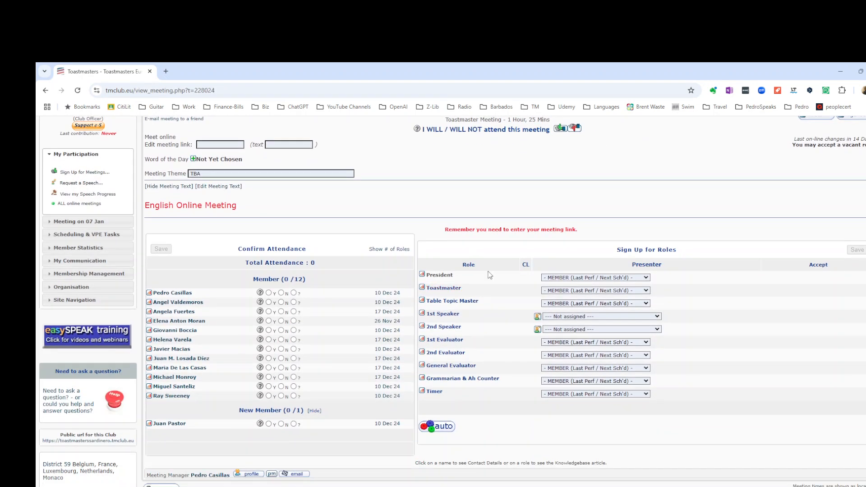
{"action": "scroll", "coordinate": [442, 194], "scroll_direction": "up", "scroll_amount": 2}
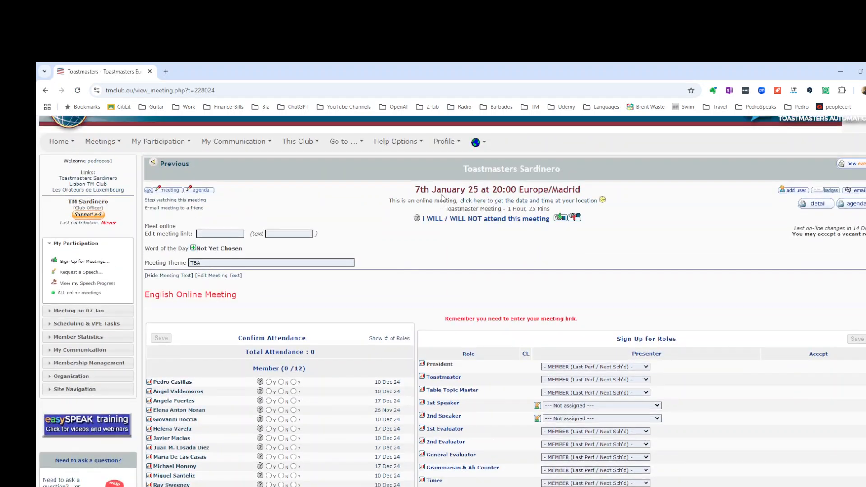
- Fill in the meeting link with the Zoom meeting ID and its text with the meeting passcode, checking the notes, and save
{"action": "left_click", "coordinate": [237, 234]}
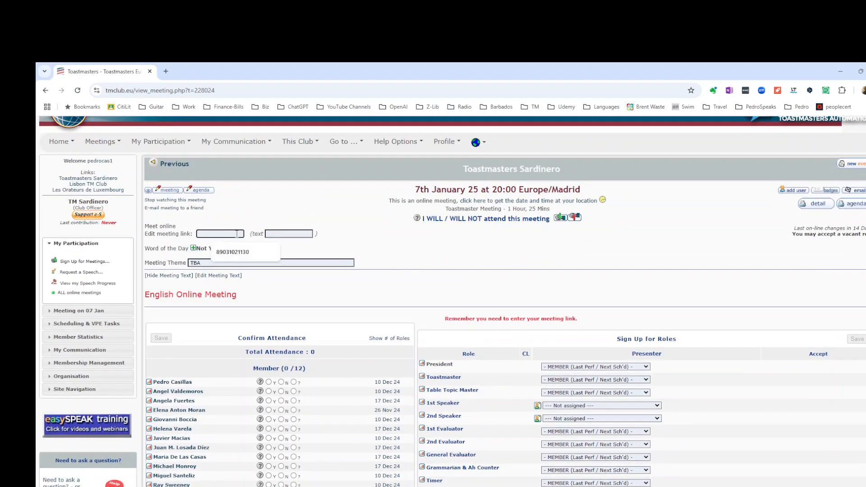
{"action": "left_click", "coordinate": [235, 252]}
{"action": "left_click", "coordinate": [283, 233]}
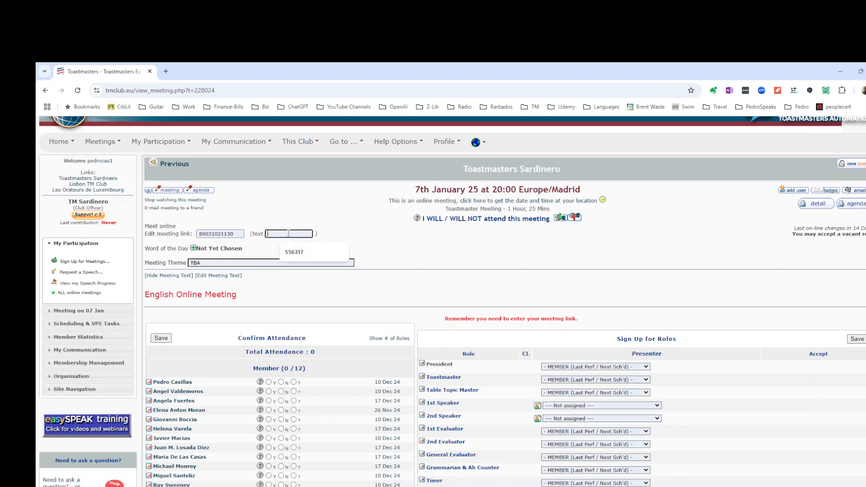
{"action": "left_click", "coordinate": [296, 254]}
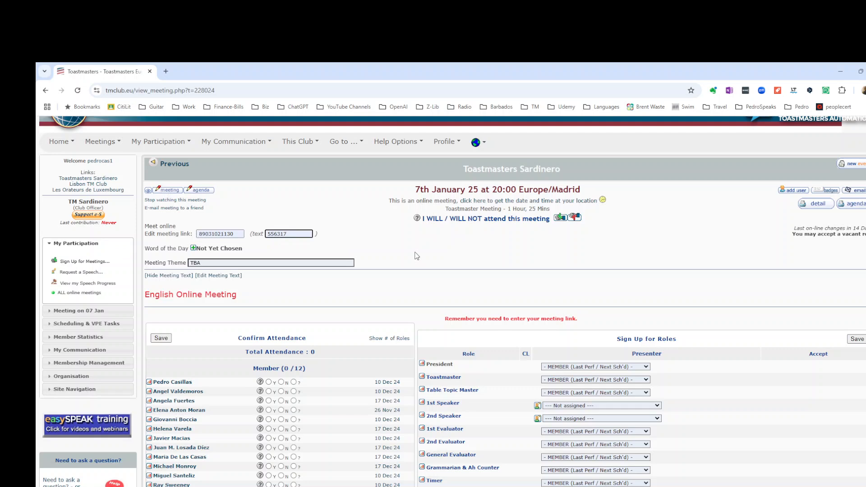
{"action": "key", "text": "alt+Tab"}
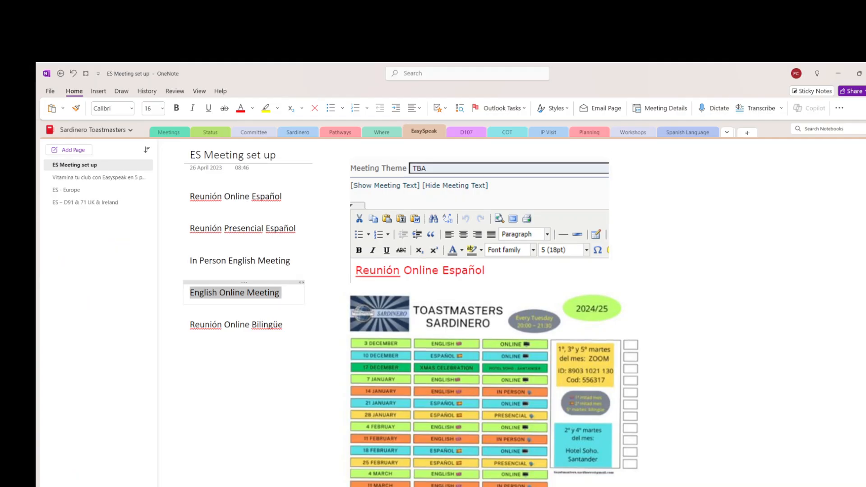
{"action": "mouse_move", "coordinate": [176, 477]}
{"action": "key", "text": "alt+Tab"}
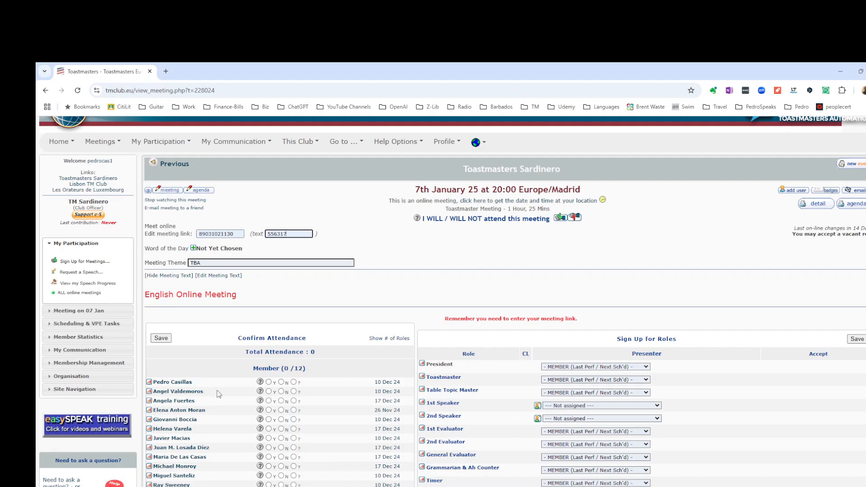
{"action": "left_click", "coordinate": [857, 338]}
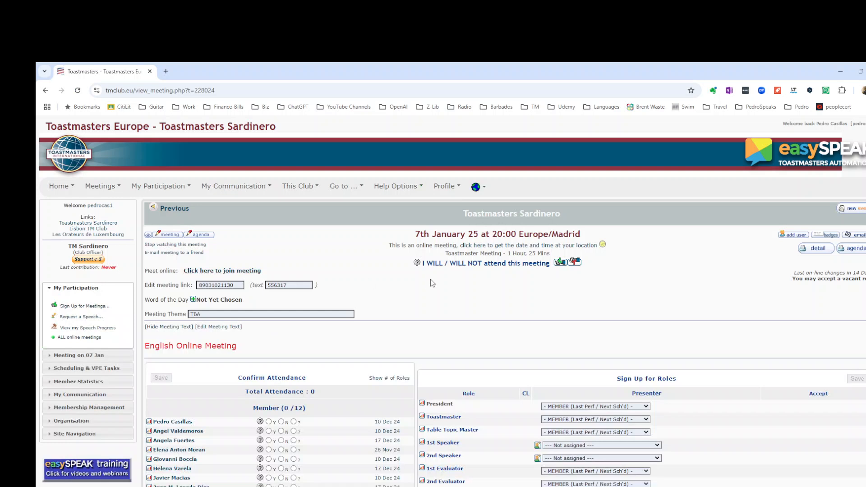
- Start a new event for 14 Jan 25 and set its venue to Hotel Soho - Palacio Pombo - Club de Regatas
{"action": "scroll", "coordinate": [698, 289], "scroll_direction": "down", "scroll_amount": 1}
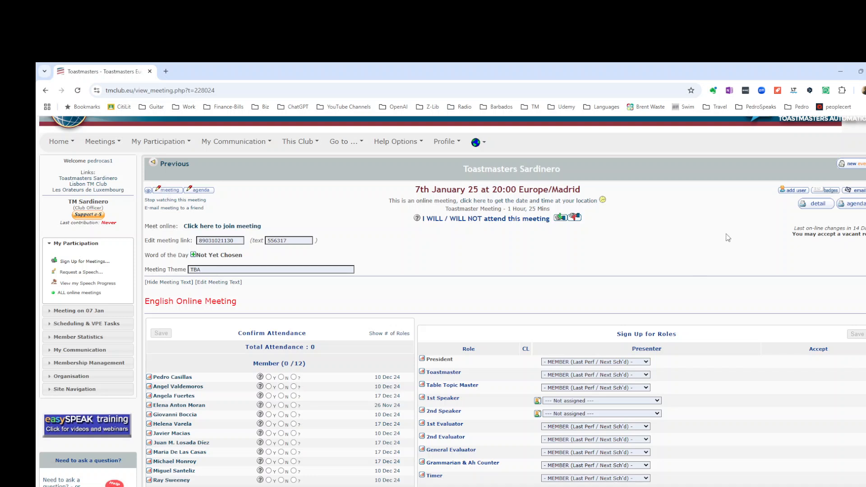
{"action": "left_click", "coordinate": [858, 167]}
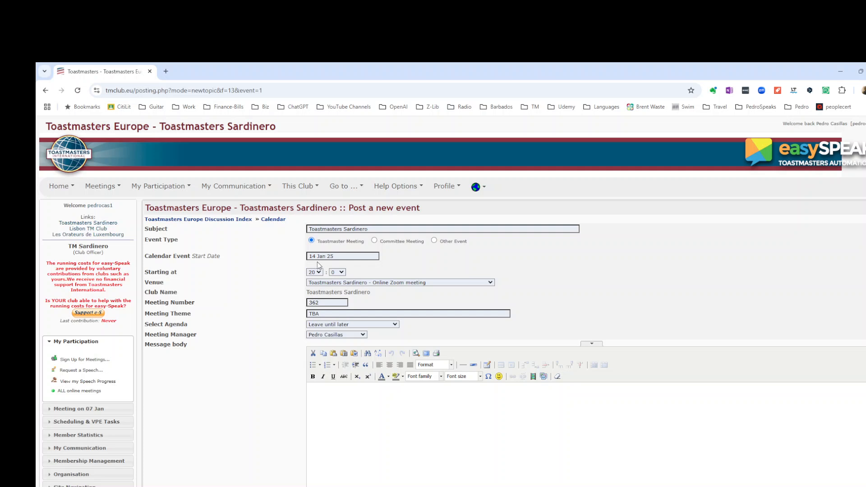
{"action": "key", "text": "alt+Tab"}
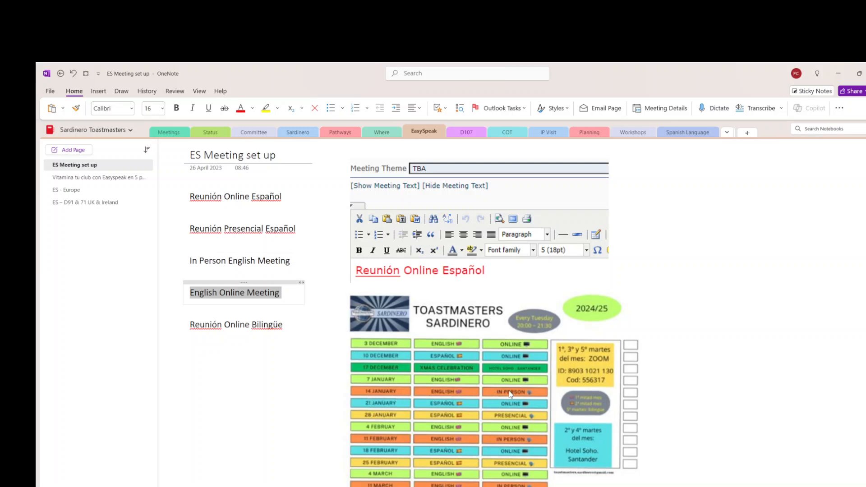
{"action": "key", "text": "alt+Tab"}
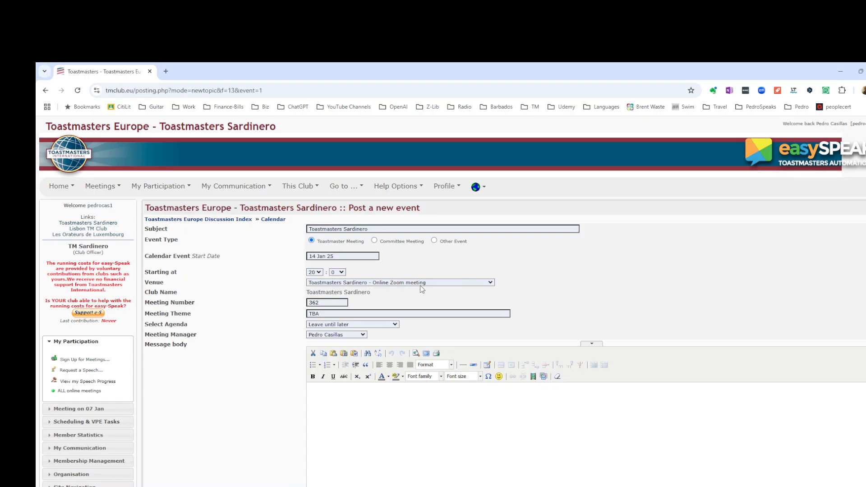
{"action": "left_click", "coordinate": [491, 284]}
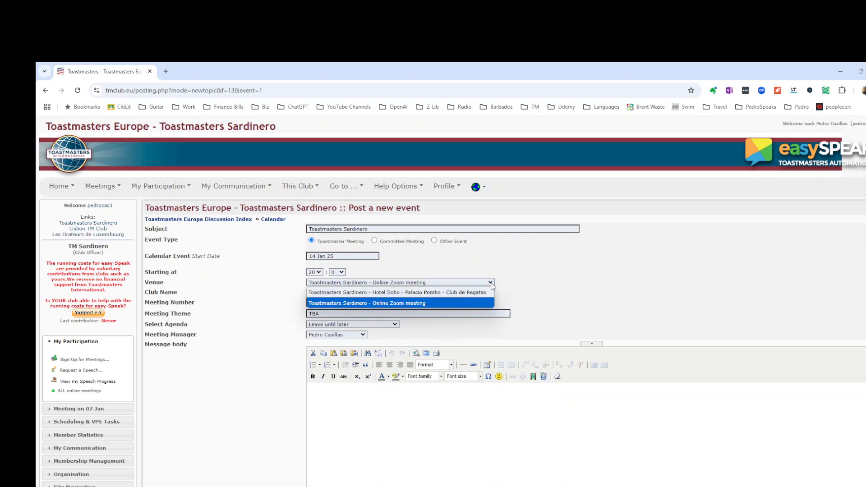
{"action": "left_click", "coordinate": [468, 292]}
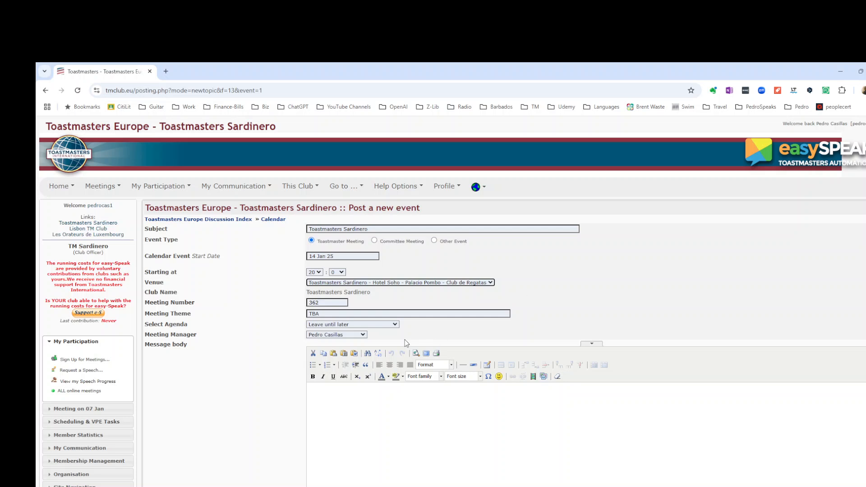
- Select the Two speeches + TT agenda for the event
{"action": "left_click", "coordinate": [394, 326]}
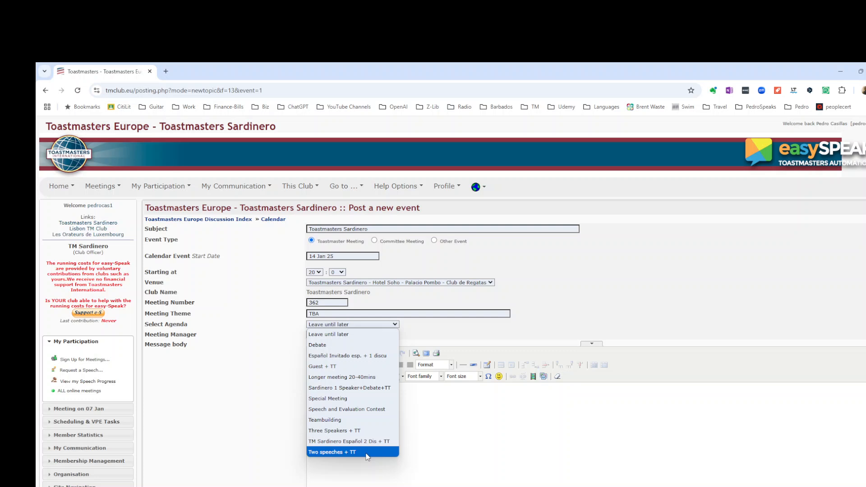
{"action": "left_click", "coordinate": [366, 452]}
{"action": "left_click", "coordinate": [369, 401]}
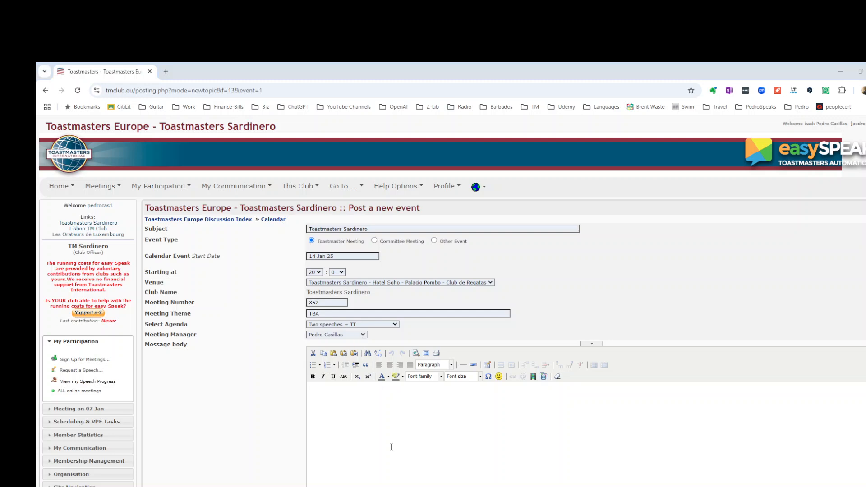
- Copy the heading In Person English Meeting from the notes and paste it into the message body
{"action": "key", "text": "alt+Tab"}
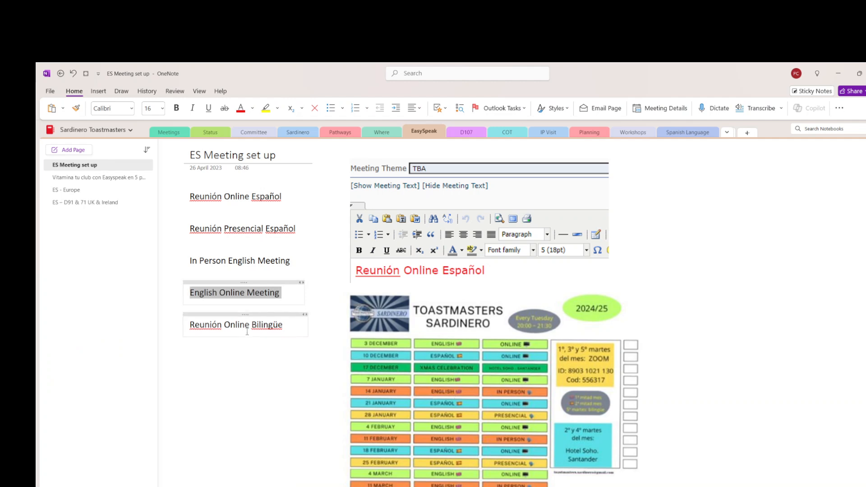
{"action": "left_click_drag", "start_coordinate": [190, 260], "coordinate": [291, 262]}
{"action": "key", "text": "ctrl+c"}
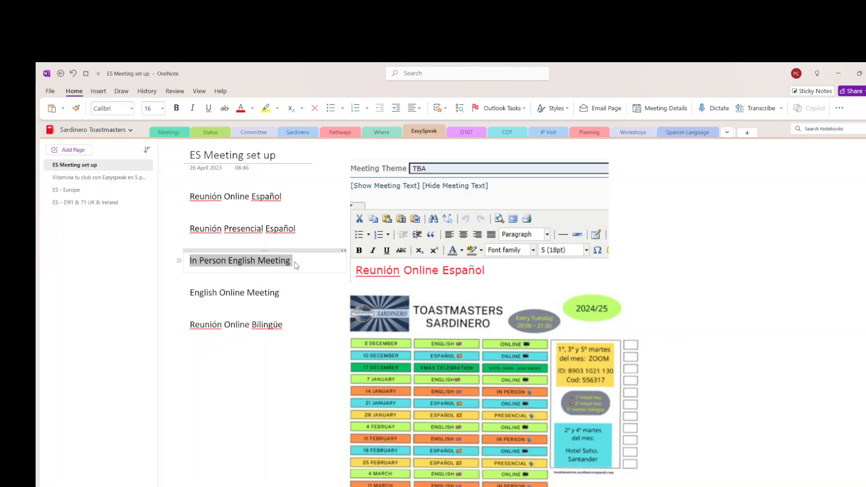
{"action": "key", "text": "alt+Tab"}
{"action": "left_click", "coordinate": [350, 402]}
{"action": "key", "text": "ctrl+v"}
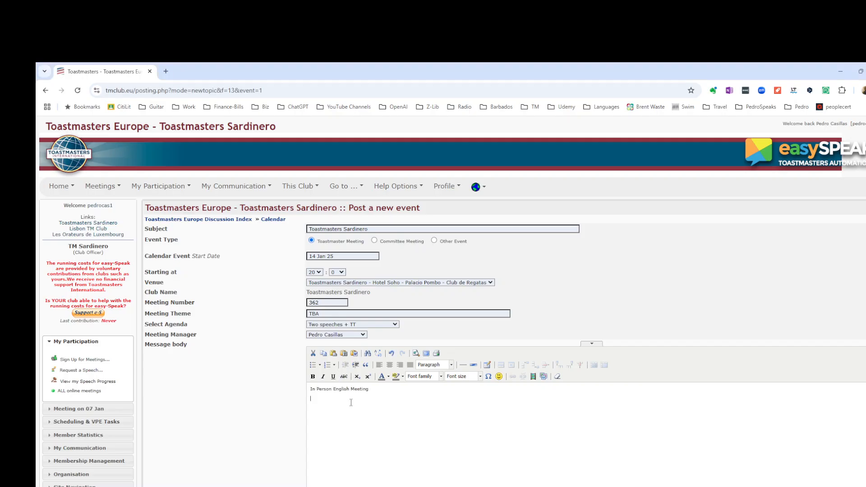
- Format the pasted heading in red at font size 5 (18pt)
{"action": "key", "text": "shift+Left"}
{"action": "key", "text": "shift+Left"}
{"action": "key", "text": "shift+Left"}
{"action": "key", "text": "shift+Left"}
{"action": "key", "text": "shift+Left"}
{"action": "key", "text": "shift+Left"}
{"action": "key", "text": "shift+Left"}
{"action": "key", "text": "shift+Left"}
{"action": "key", "text": "shift+Left"}
{"action": "key", "text": "shift+Left"}
{"action": "key", "text": "shift+Left"}
{"action": "key", "text": "shift+Left"}
{"action": "key", "text": "shift+Left"}
{"action": "key", "text": "shift+Left"}
{"action": "key", "text": "shift+Left"}
{"action": "key", "text": "shift+Left"}
{"action": "key", "text": "shift+Left"}
{"action": "key", "text": "shift+Left"}
{"action": "key", "text": "shift+Left"}
{"action": "key", "text": "shift+Left"}
{"action": "left_click", "coordinate": [388, 378]}
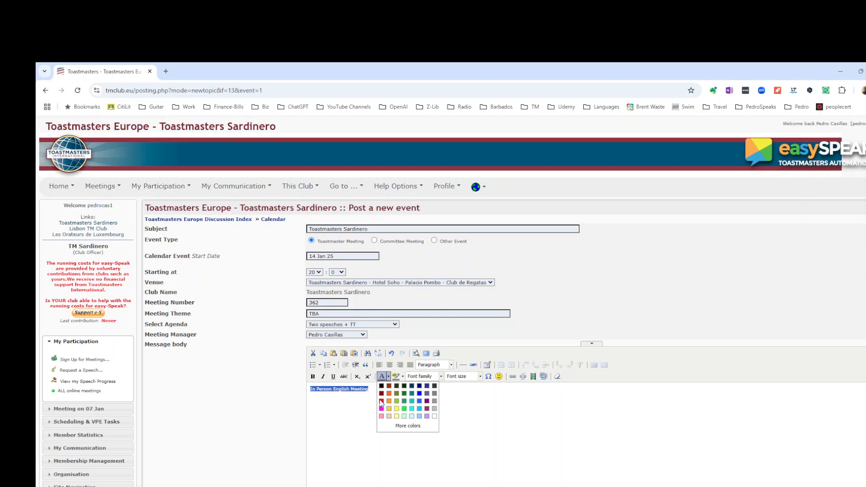
{"action": "left_click", "coordinate": [381, 401]}
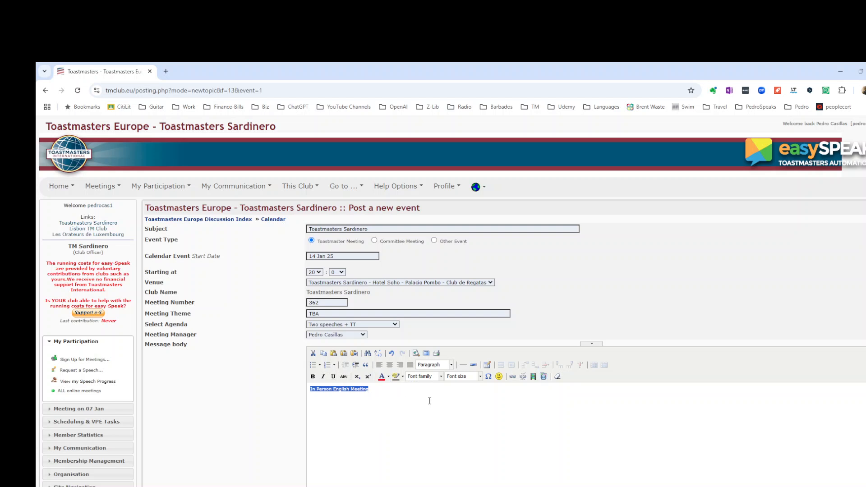
{"action": "left_click", "coordinate": [481, 376]}
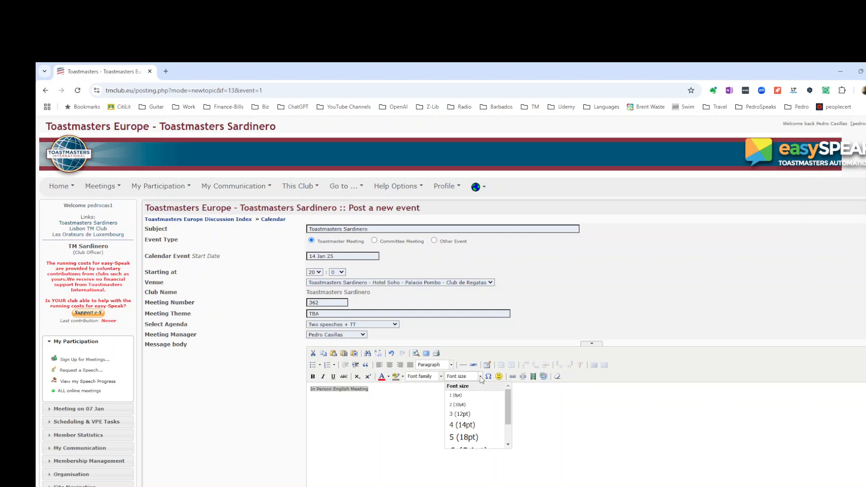
{"action": "left_click", "coordinate": [465, 437]}
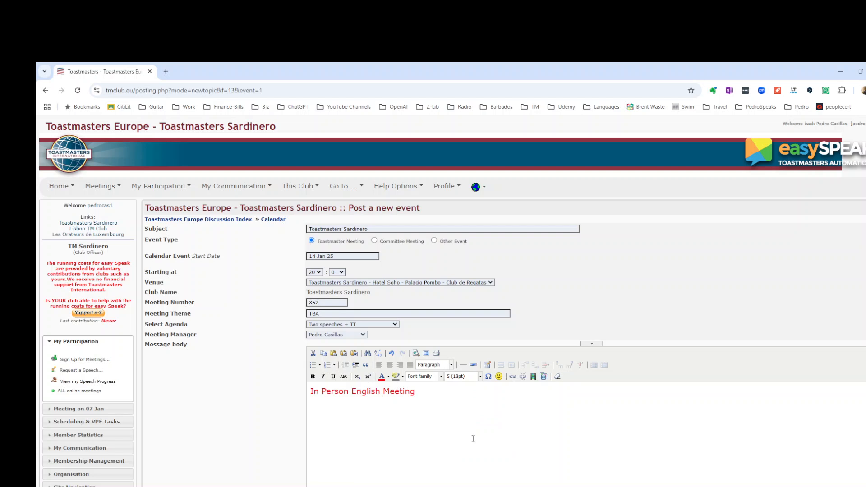
- Submit the new event and open it to view the meeting page
{"action": "scroll", "coordinate": [473, 438], "scroll_direction": "down", "scroll_amount": 2}
{"action": "left_click", "coordinate": [488, 486]}
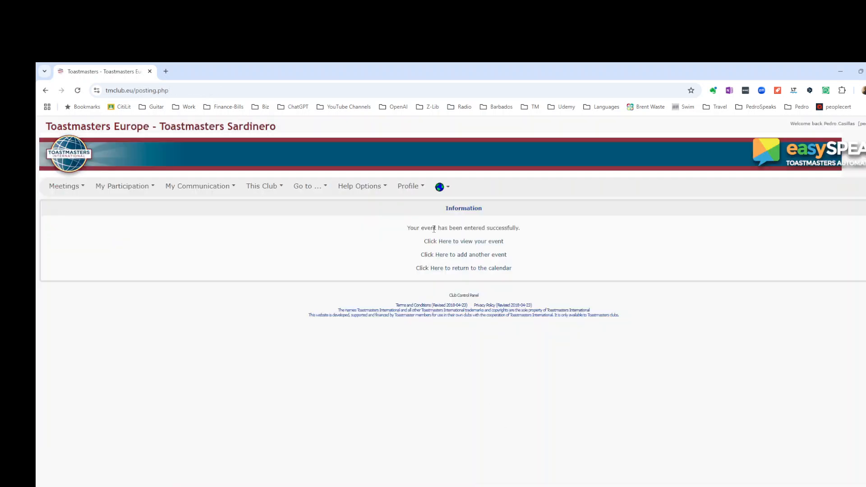
{"action": "left_click", "coordinate": [466, 244]}
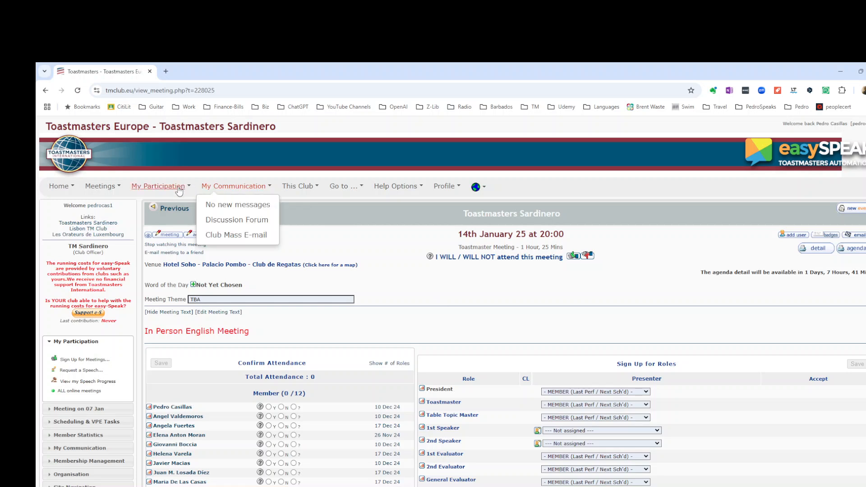
- Review the event's post and agenda pages, then make the agenda visible
{"action": "mouse_move", "coordinate": [182, 188]}
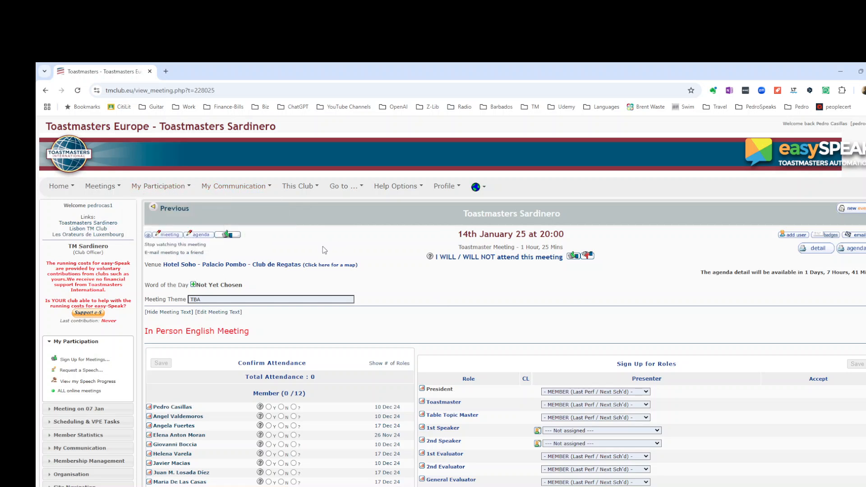
{"action": "left_click", "coordinate": [165, 235]}
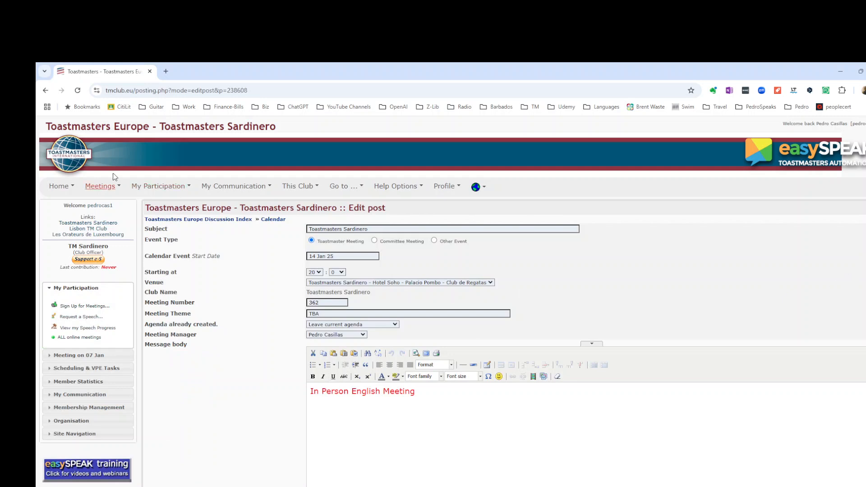
{"action": "left_click", "coordinate": [45, 90]}
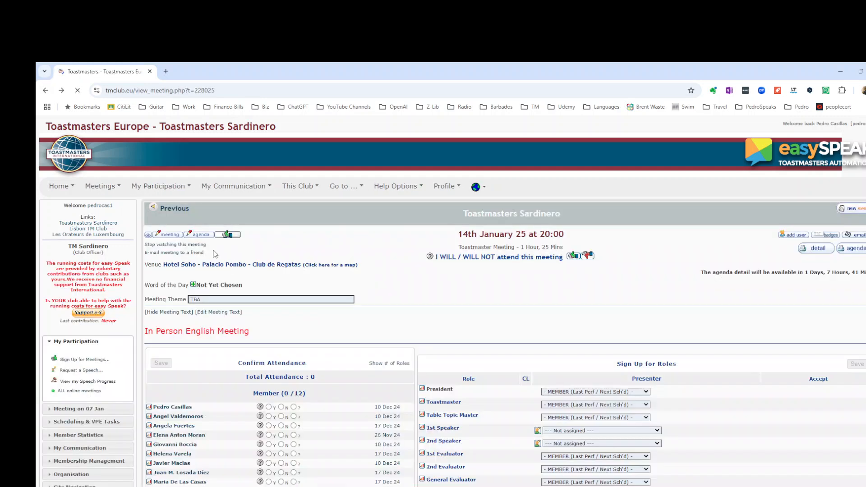
{"action": "left_click", "coordinate": [199, 235]}
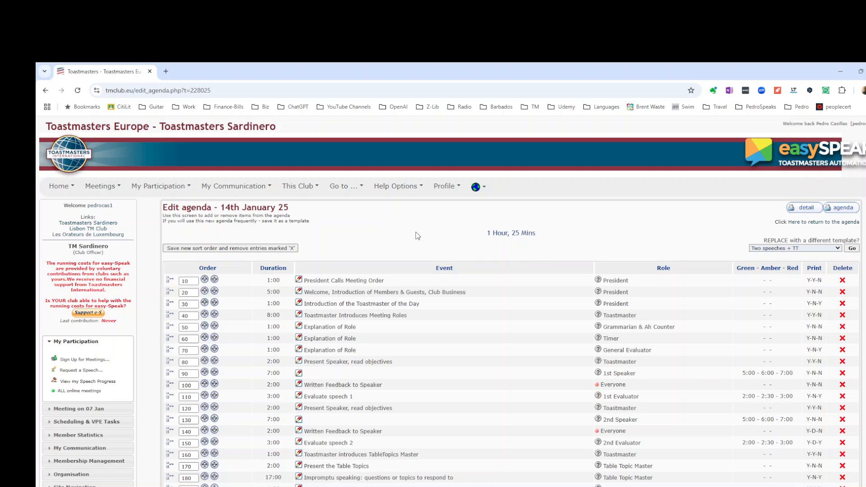
{"action": "left_click", "coordinate": [46, 92]}
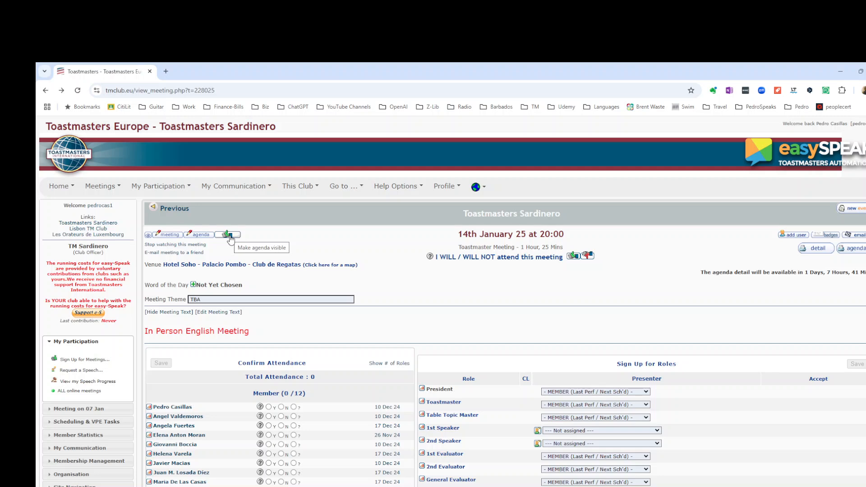
{"action": "left_click", "coordinate": [228, 235]}
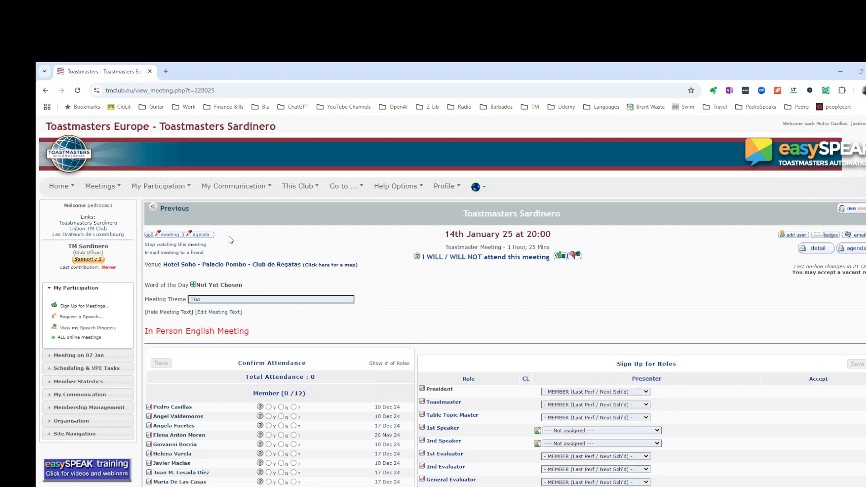
- Copy the heading Reunión Online Español from the OneNote meeting setup notes
{"action": "key", "text": "alt+Tab"}
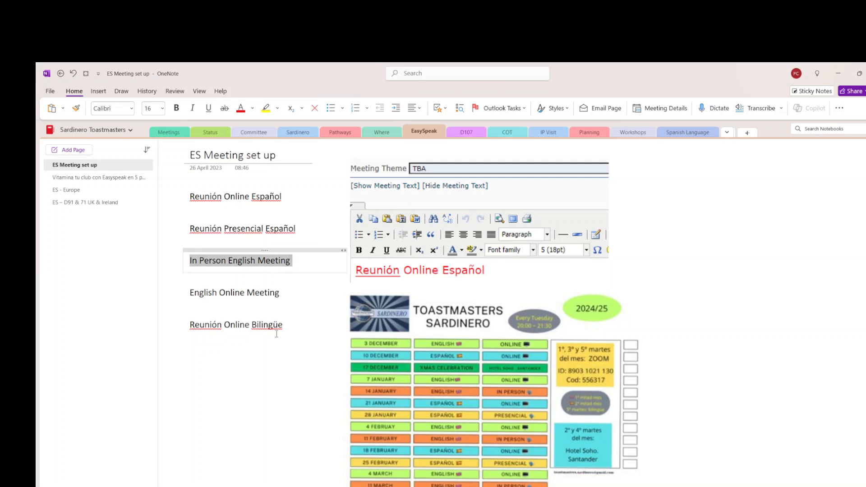
{"action": "left_click_drag", "start_coordinate": [189, 195], "coordinate": [284, 197]}
{"action": "key", "text": "ctrl+c"}
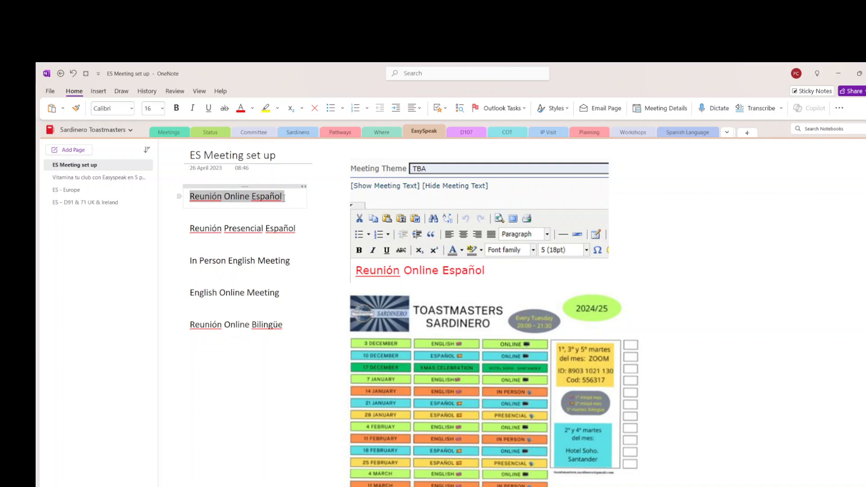
{"action": "key", "text": "alt+Tab"}
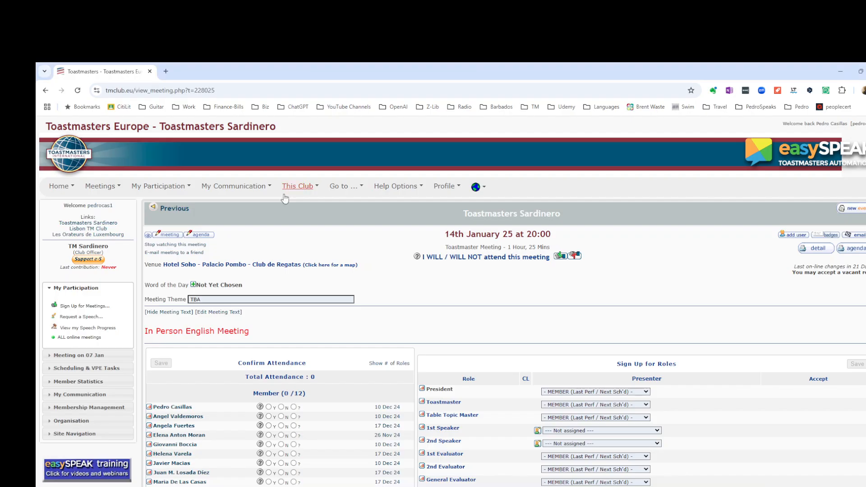
- Start another new event, paste the heading into its message body and choose the Two speeches + TT agenda
{"action": "left_click", "coordinate": [862, 211]}
{"action": "left_click", "coordinate": [393, 405]}
{"action": "key", "text": "ctrl+v"}
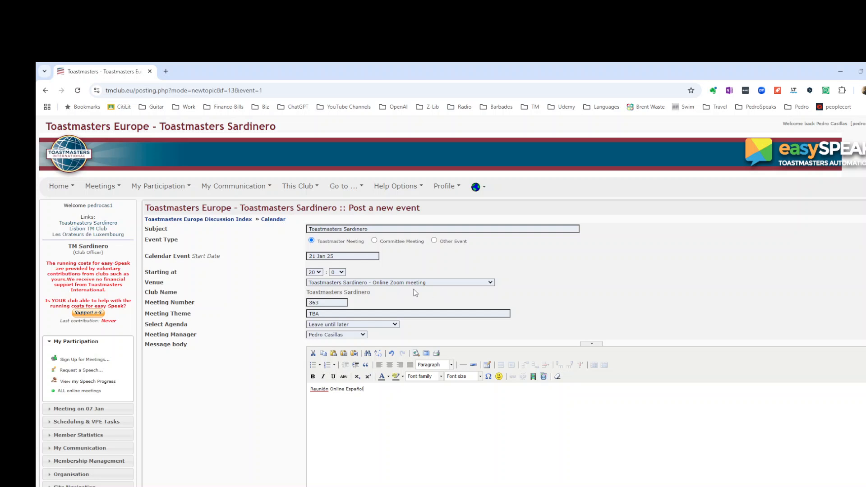
{"action": "left_click", "coordinate": [395, 325]}
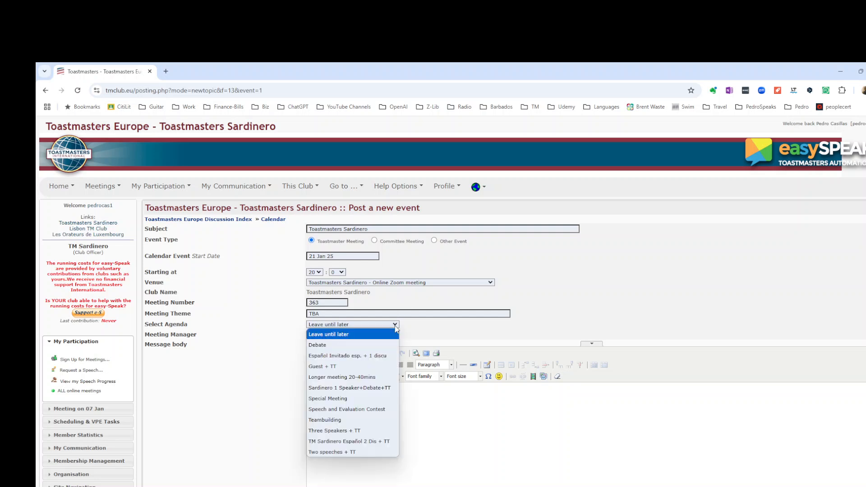
{"action": "left_click", "coordinate": [376, 452]}
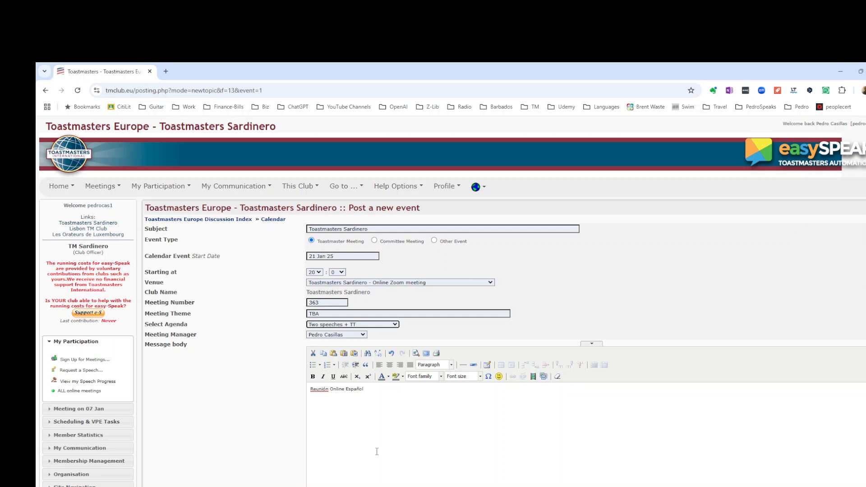
- Format the heading Reunión Online Español in red at font size 5 (18pt)
{"action": "left_click_drag", "start_coordinate": [365, 389], "coordinate": [304, 389]}
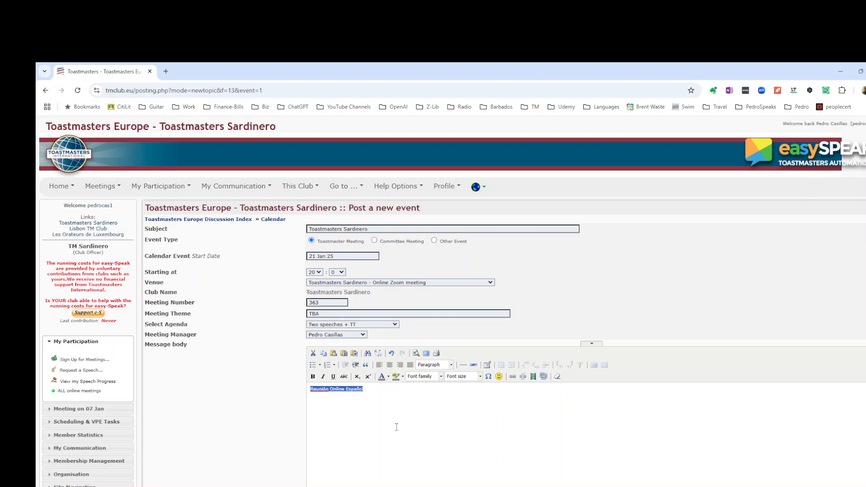
{"action": "left_click", "coordinate": [389, 382]}
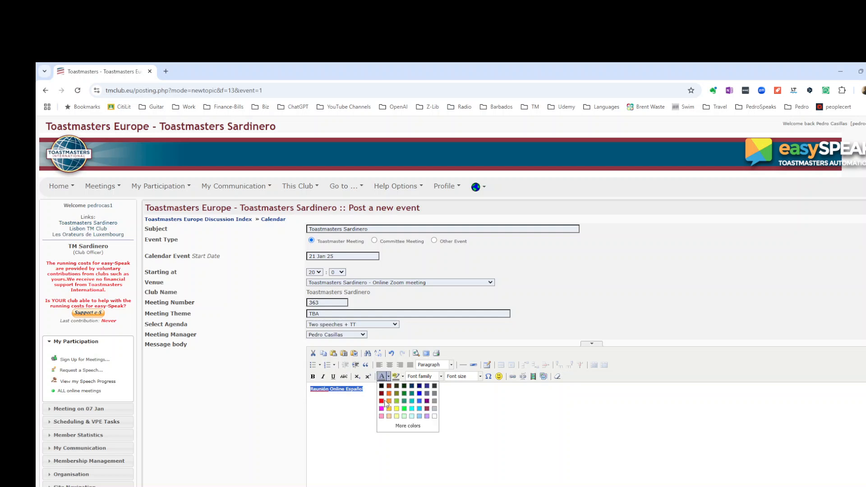
{"action": "left_click", "coordinate": [381, 401]}
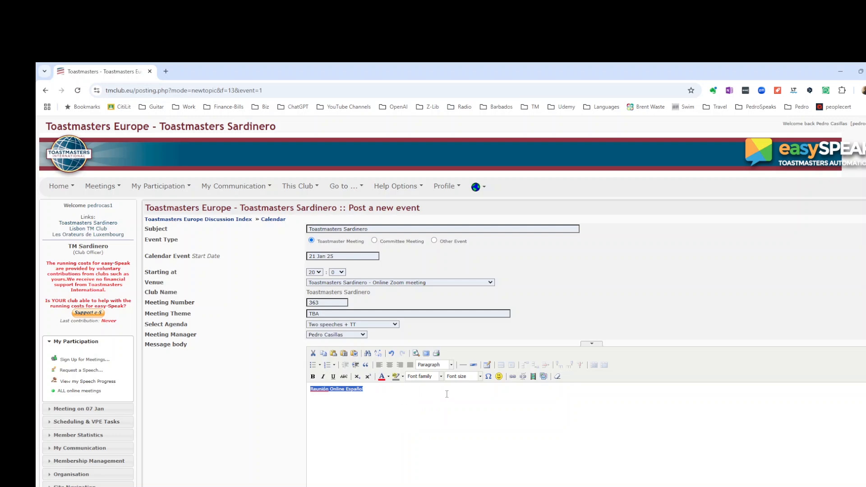
{"action": "left_click", "coordinate": [481, 379]}
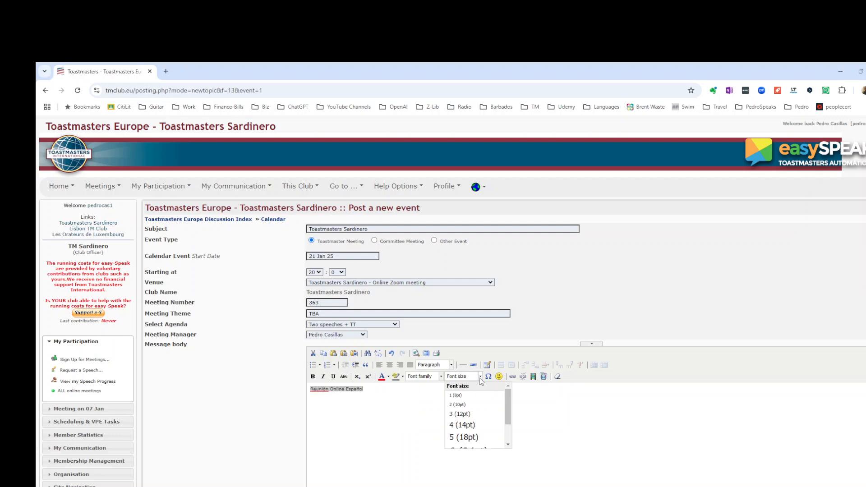
{"action": "left_click", "coordinate": [477, 435]}
{"action": "left_click", "coordinate": [476, 425]}
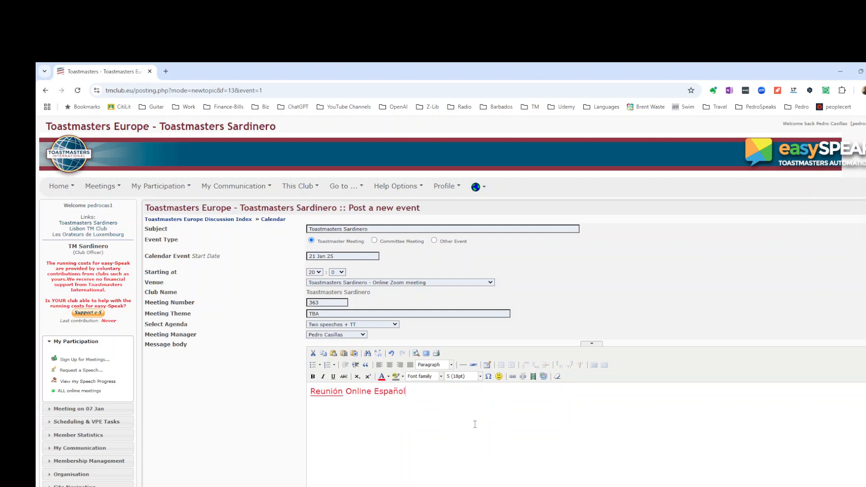
- Submit the event and open it to view the meeting page
{"action": "scroll", "coordinate": [475, 433], "scroll_direction": "down", "scroll_amount": 3}
{"action": "left_click", "coordinate": [511, 462]}
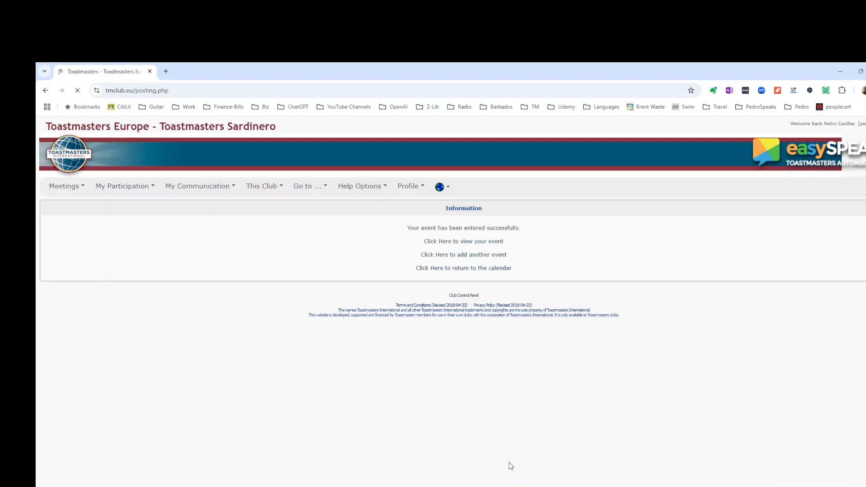
{"action": "left_click", "coordinate": [461, 242]}
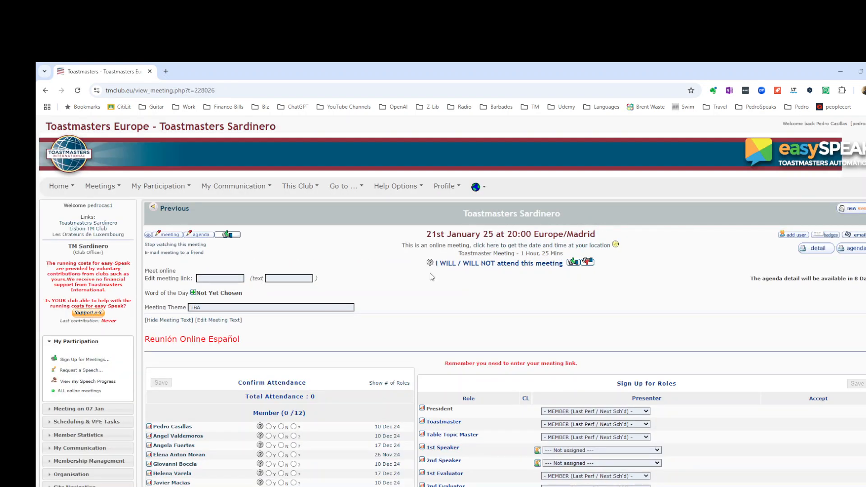
{"action": "left_click", "coordinate": [164, 236]}
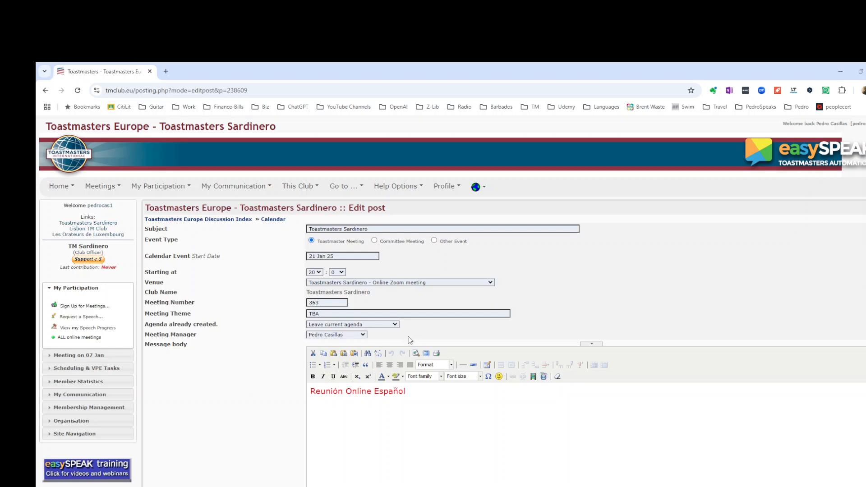
{"action": "left_click", "coordinate": [395, 324]}
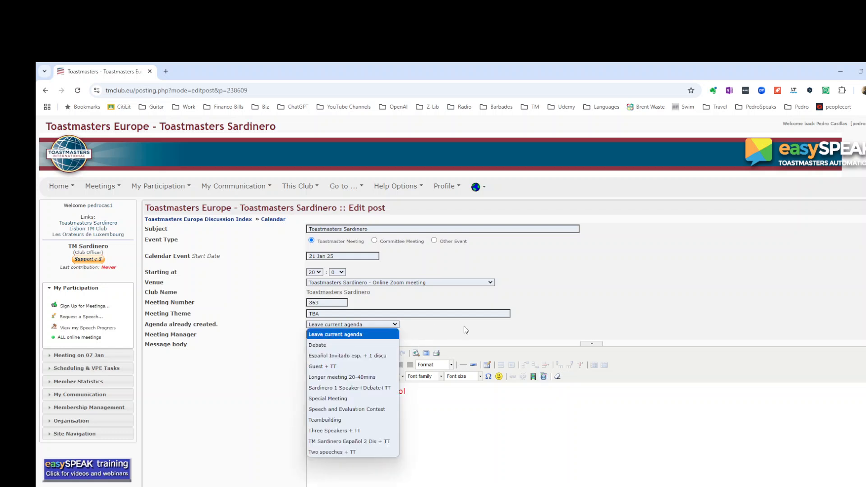
{"action": "key", "text": "Escape"}
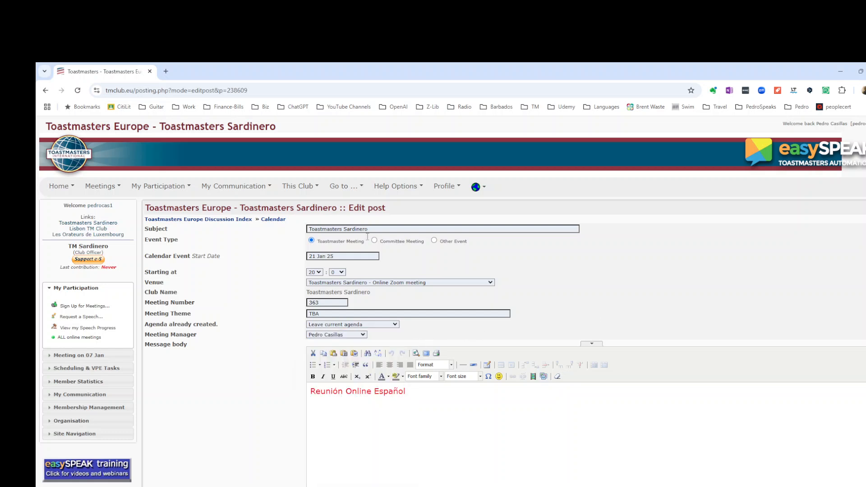
{"action": "left_click", "coordinate": [46, 91]}
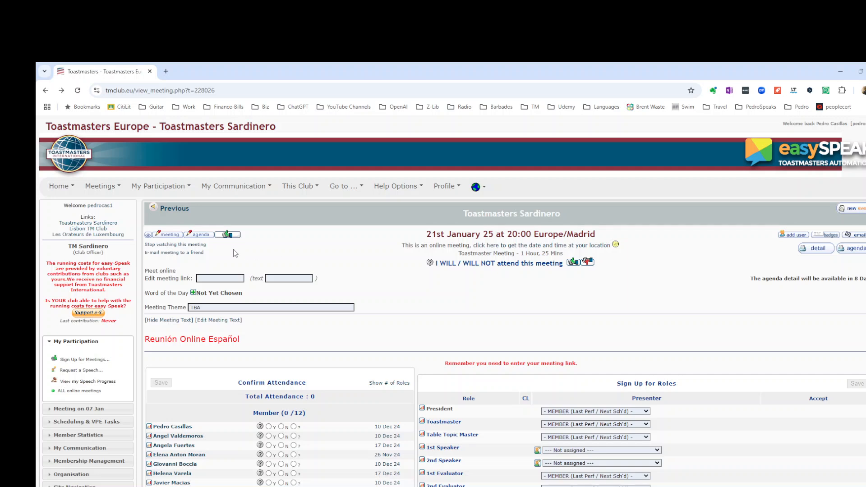
- Start a new event and copy the heading Reunión Presencial Español from the OneNote meeting setup notes
{"action": "left_click", "coordinate": [228, 235]}
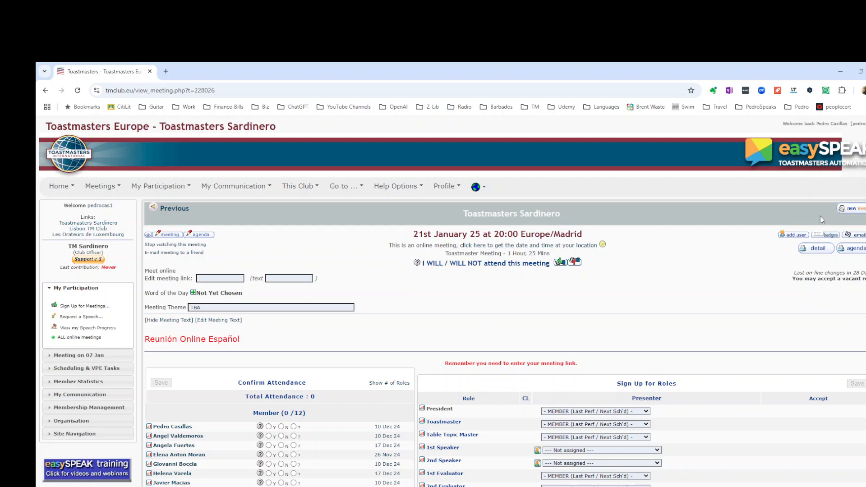
{"action": "left_click", "coordinate": [854, 210]}
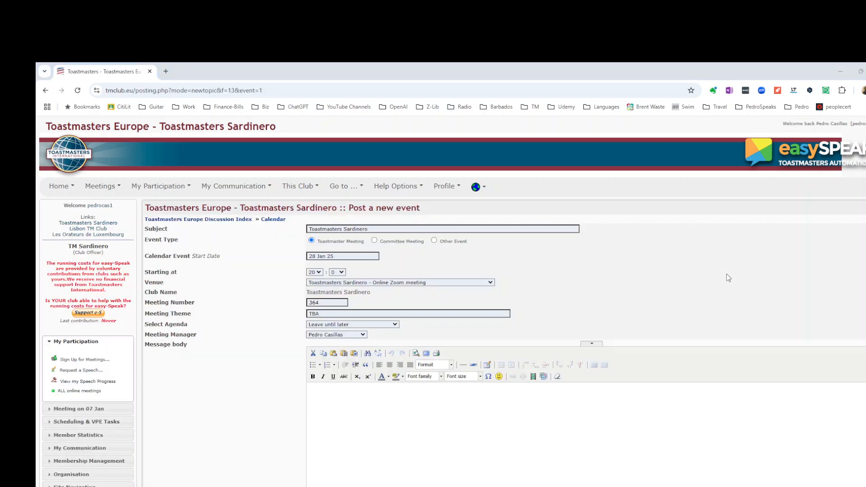
{"action": "key", "text": "alt+Tab"}
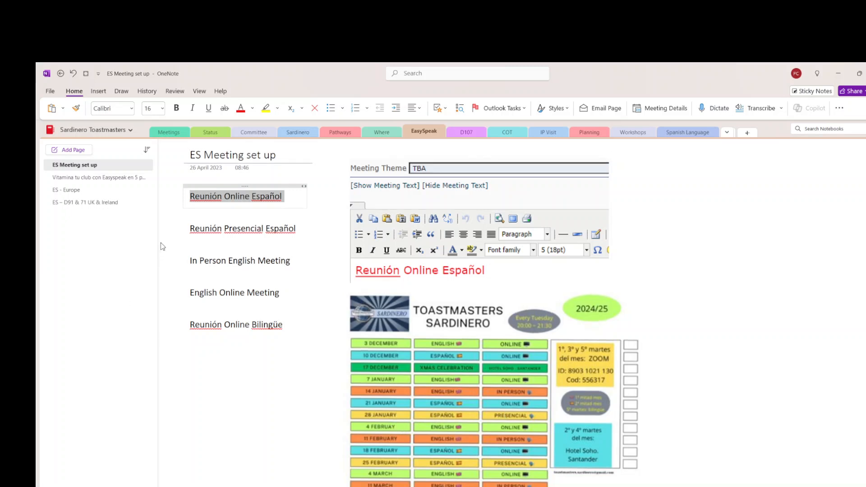
{"action": "left_click_drag", "start_coordinate": [191, 229], "coordinate": [296, 227]}
{"action": "key", "text": "ctrl+c"}
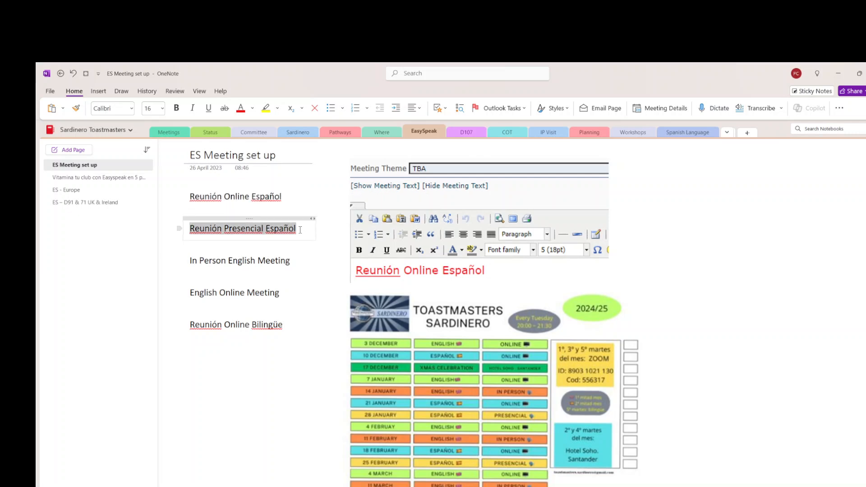
{"action": "key", "text": "alt+Tab"}
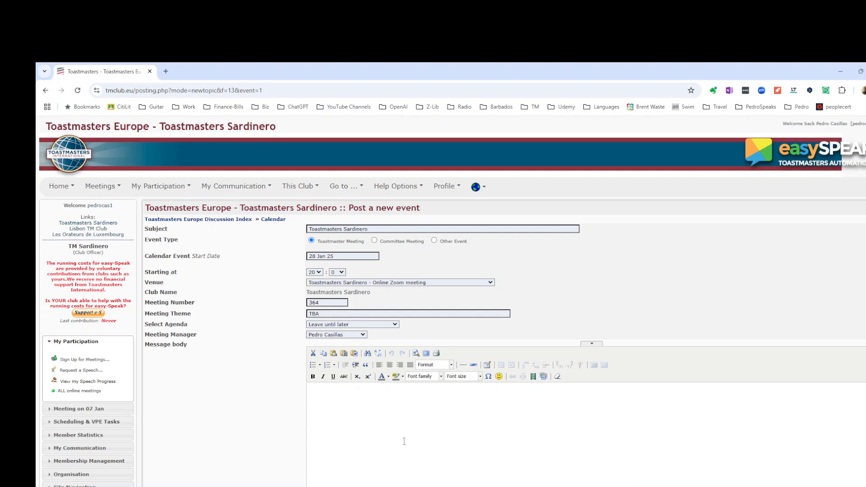
- Paste the heading into the message body, set the venue to Hotel Soho - Palacio Pombo - Club de Regatas and agenda Two speeches + TT
{"action": "left_click", "coordinate": [367, 417]}
{"action": "key", "text": "ctrl+v"}
{"action": "left_click", "coordinate": [491, 283]}
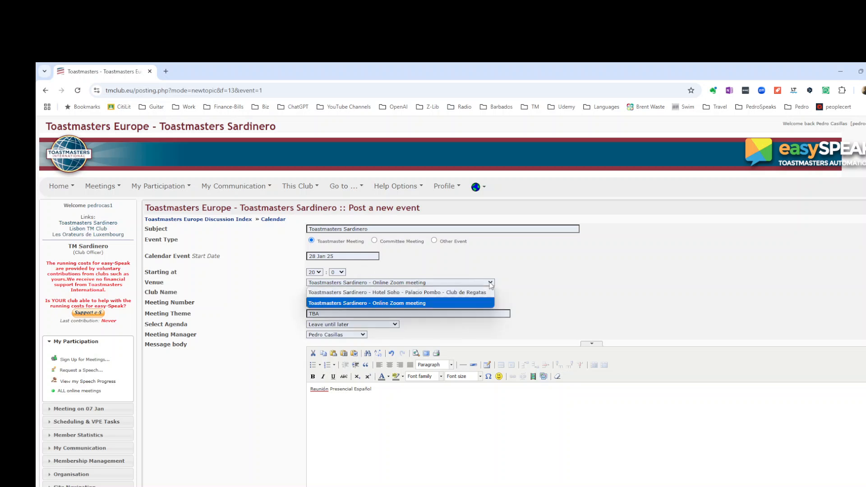
{"action": "left_click", "coordinate": [463, 292]}
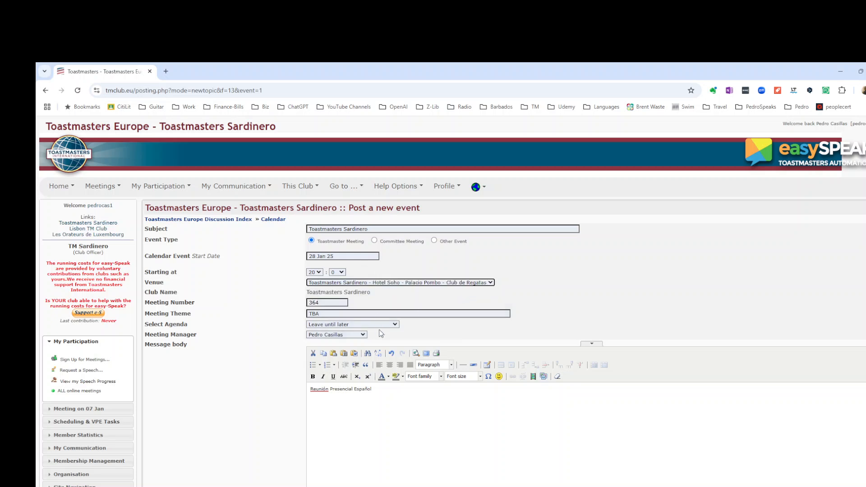
{"action": "left_click", "coordinate": [395, 324]}
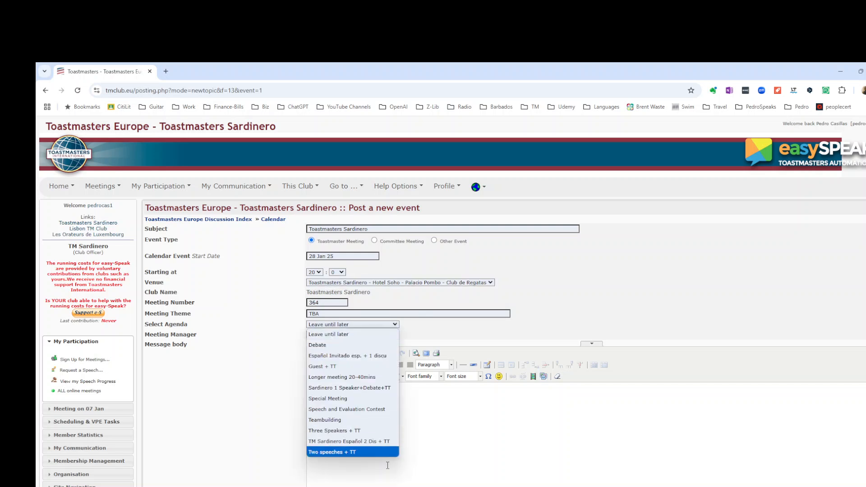
{"action": "left_click", "coordinate": [373, 452]}
- Format the heading Reunión Presencial Español in red at font size 5 (18pt)
{"action": "left_click_drag", "start_coordinate": [372, 389], "coordinate": [310, 388]}
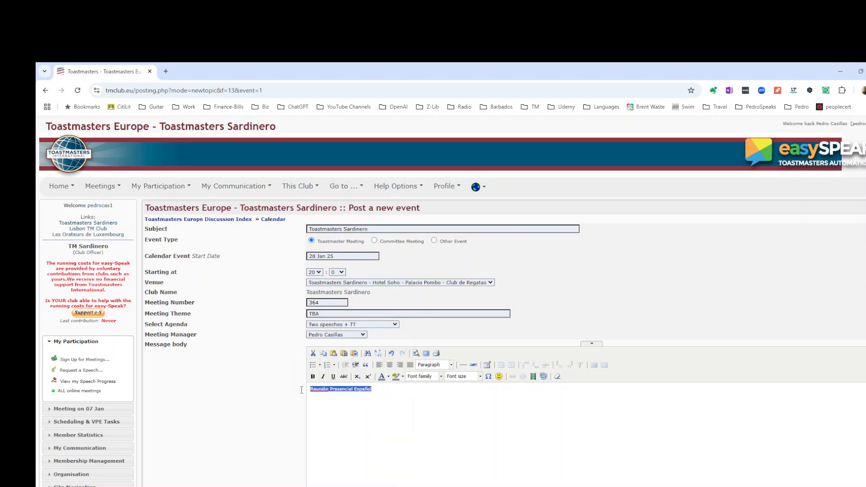
{"action": "left_click", "coordinate": [388, 377]}
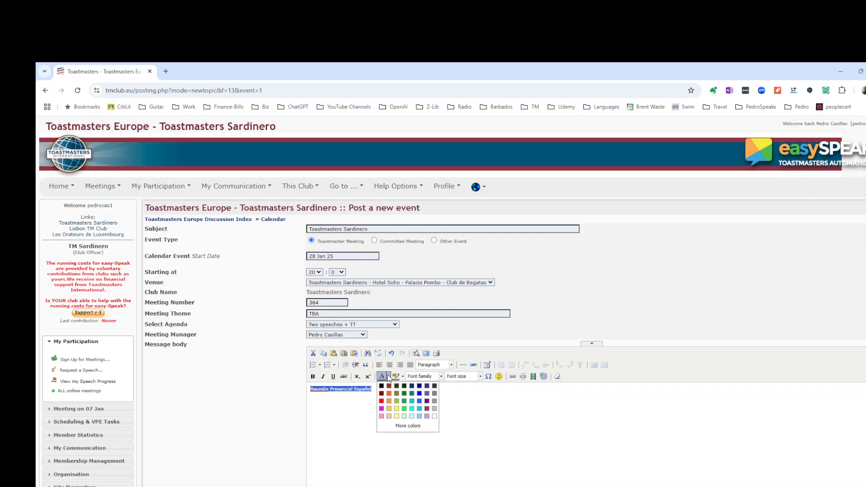
{"action": "left_click", "coordinate": [381, 401]}
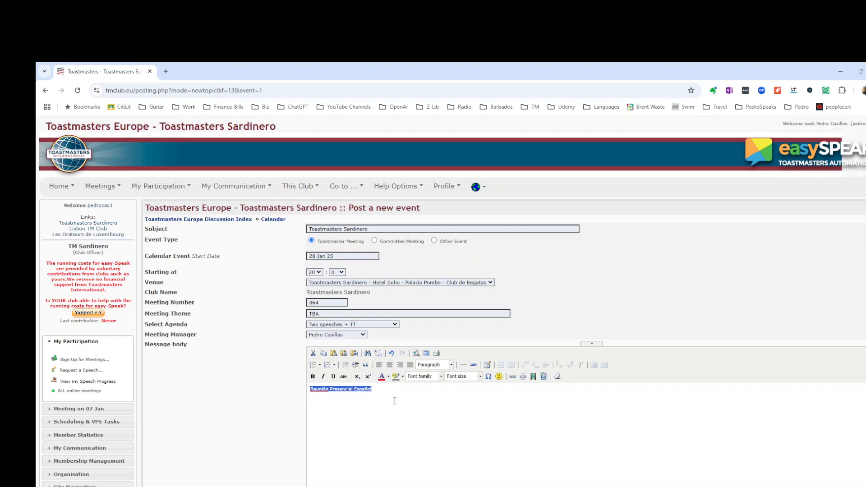
{"action": "left_click", "coordinate": [480, 376]}
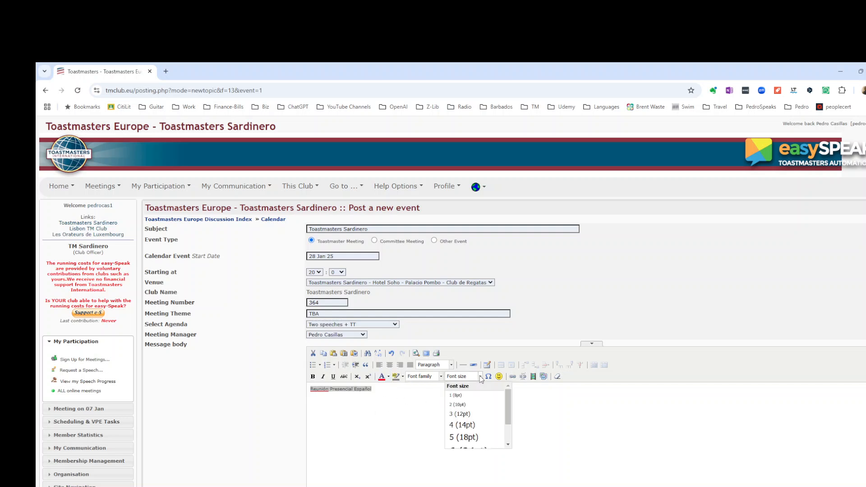
{"action": "left_click", "coordinate": [472, 437]}
{"action": "left_click", "coordinate": [472, 439]}
- Submit the event and open it to view the 28 January meeting page
{"action": "scroll", "coordinate": [591, 440], "scroll_direction": "down", "scroll_amount": 3}
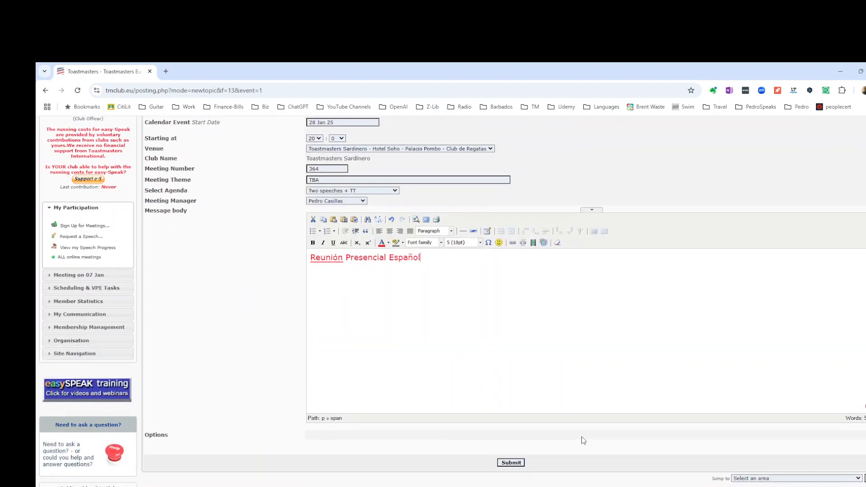
{"action": "left_click", "coordinate": [521, 464]}
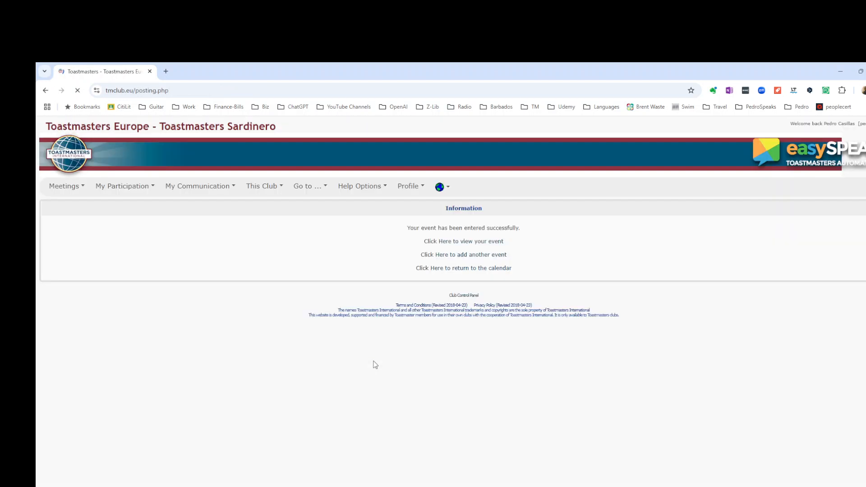
{"action": "left_click", "coordinate": [454, 242]}
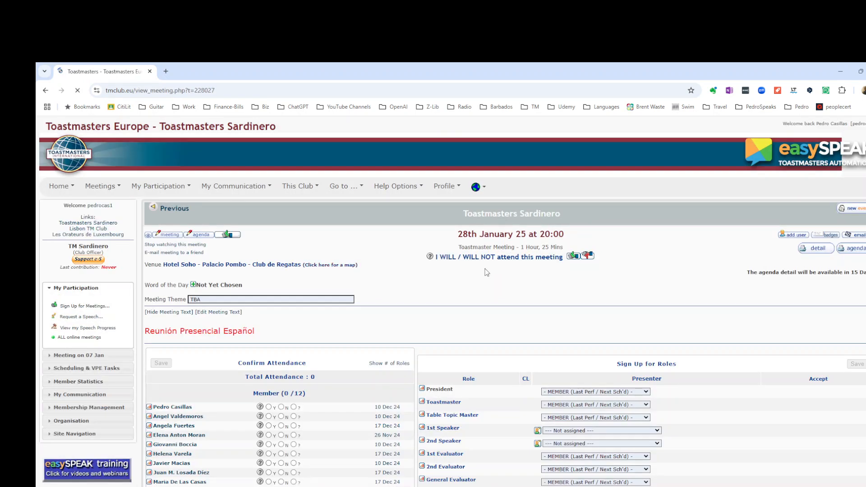
- Browse back through the previous January meetings, comparing them with the OneNote schedule
{"action": "left_click", "coordinate": [234, 237]}
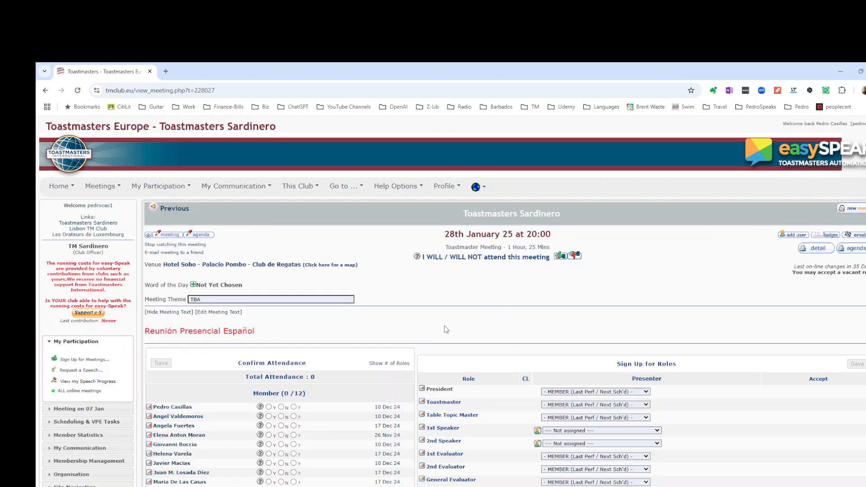
{"action": "key", "text": "alt+Tab"}
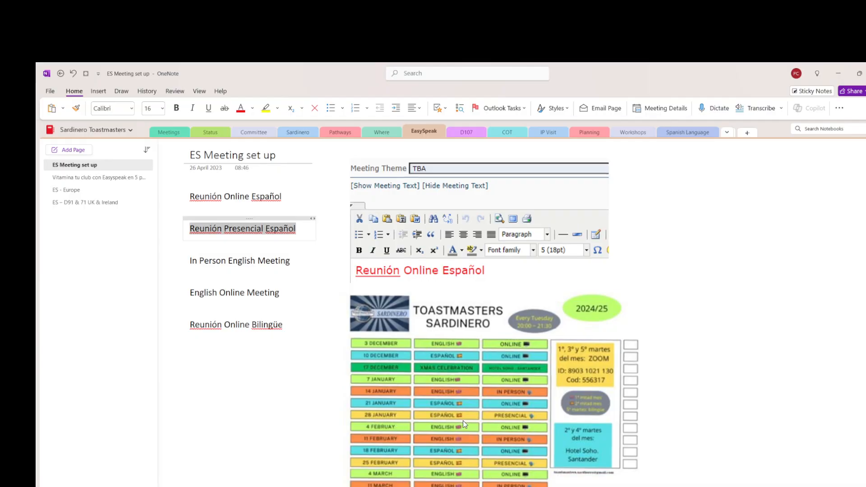
{"action": "key", "text": "alt+Tab"}
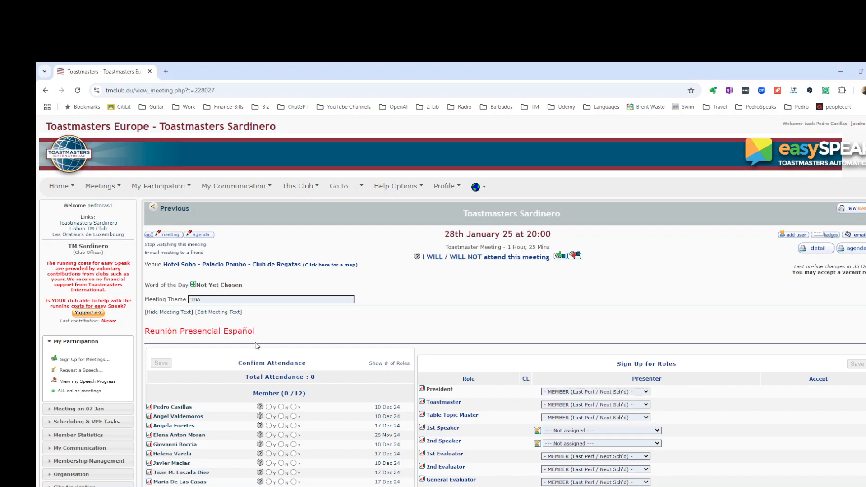
{"action": "left_click", "coordinate": [173, 209]}
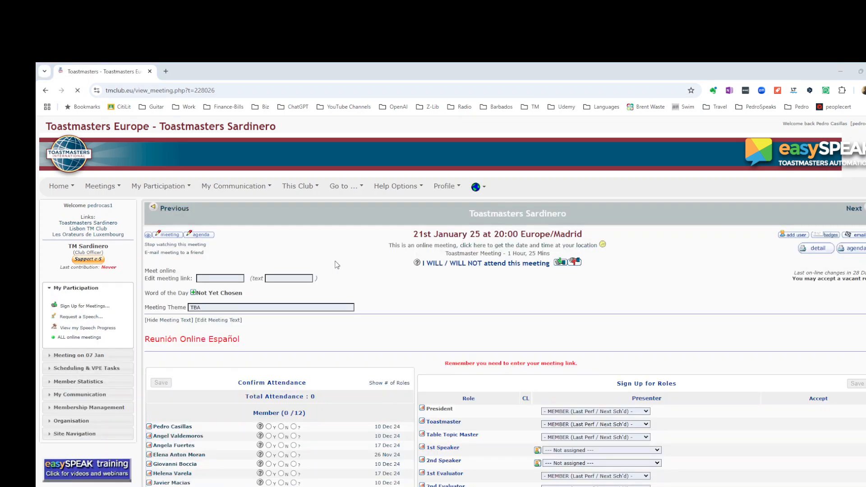
{"action": "key", "text": "alt+Tab"}
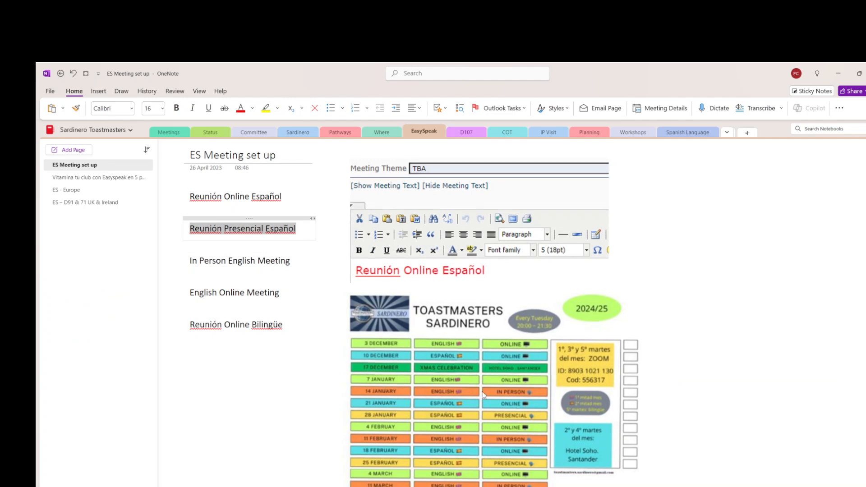
{"action": "key", "text": "alt+Tab"}
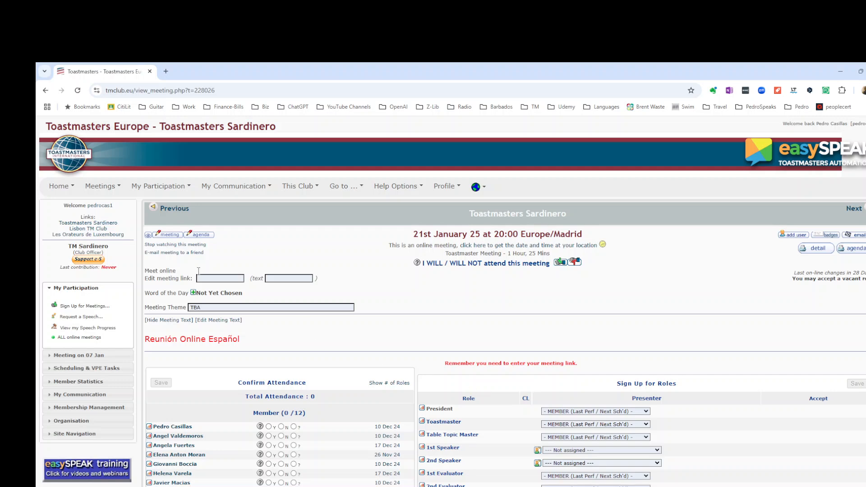
{"action": "left_click", "coordinate": [179, 209]}
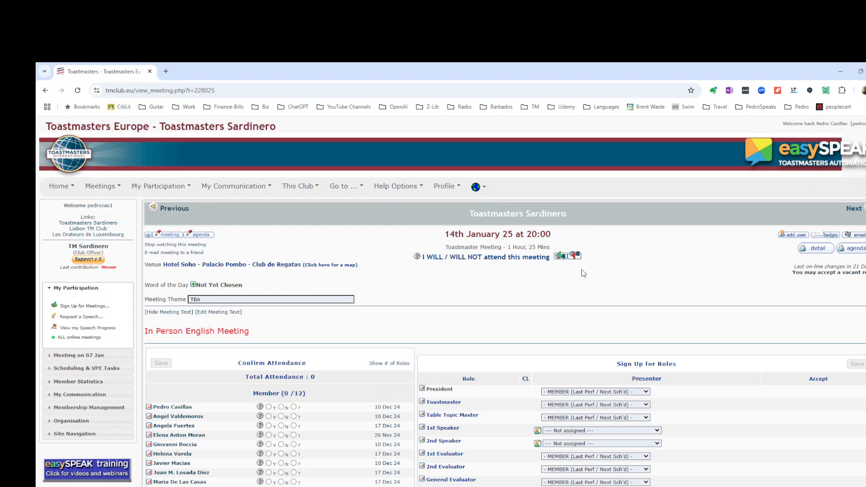
- Mark yourself as not attending the 14 January meeting
{"action": "left_click", "coordinate": [575, 257]}
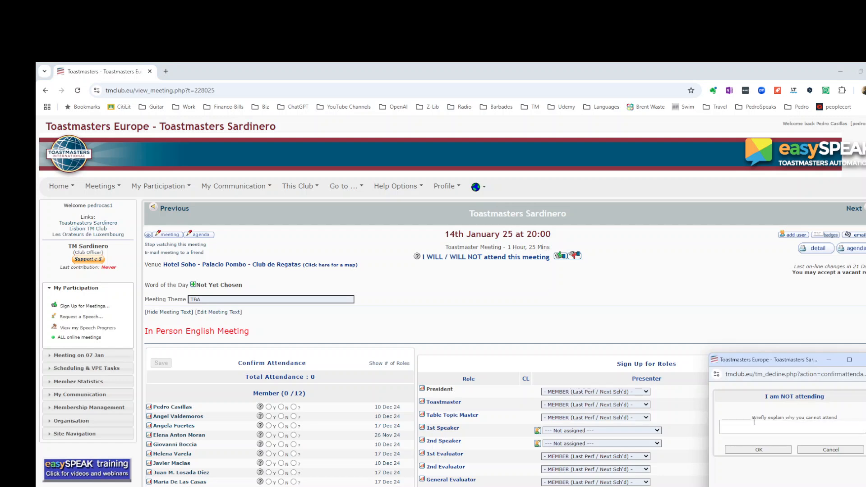
{"action": "left_click", "coordinate": [766, 449]}
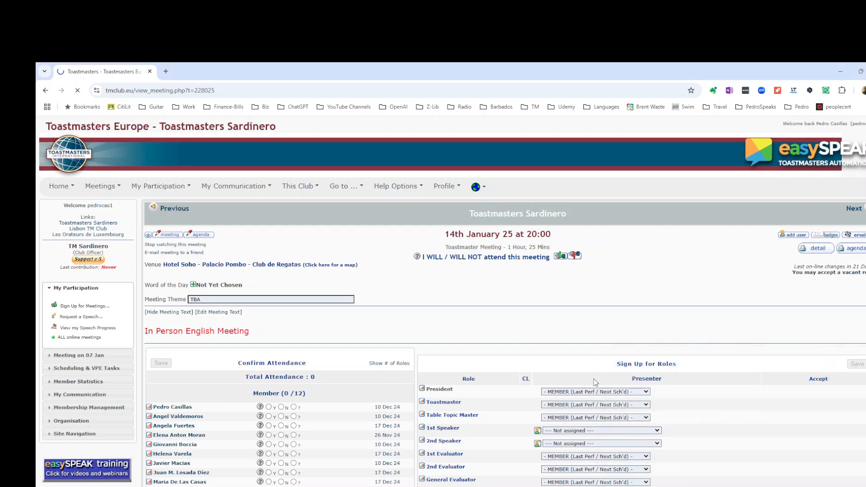
- Go back to the 7 January meeting and check it against the OneNote schedule
{"action": "left_click", "coordinate": [165, 209]}
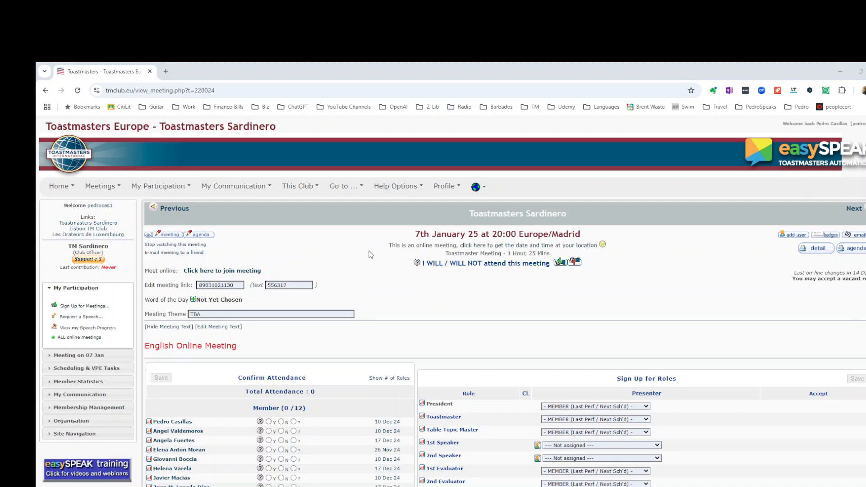
{"action": "key", "text": "alt+Tab"}
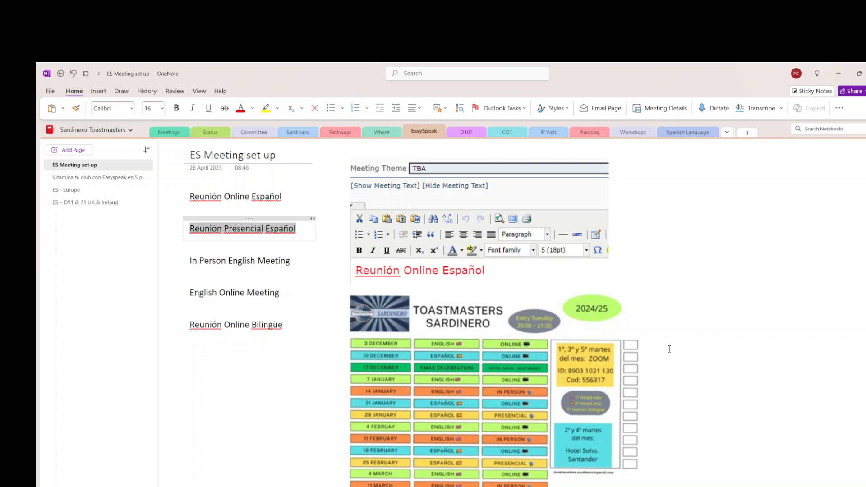
{"action": "left_click", "coordinate": [486, 391]}
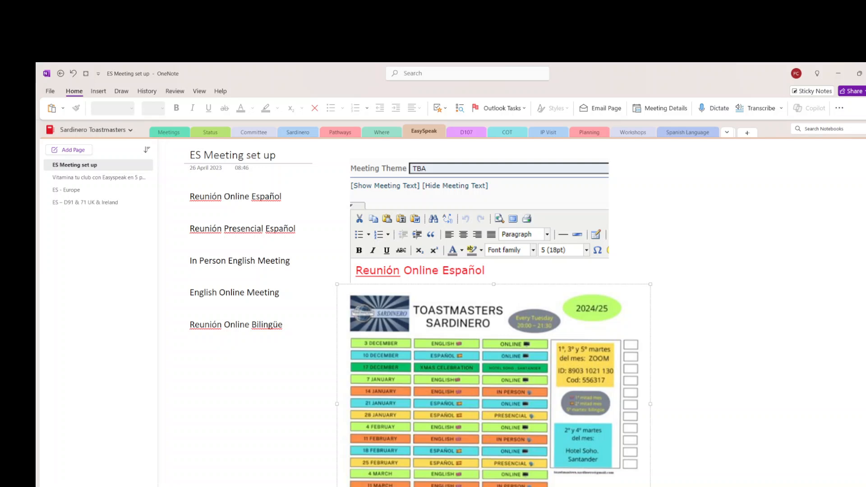
{"action": "key", "text": "alt+Tab"}
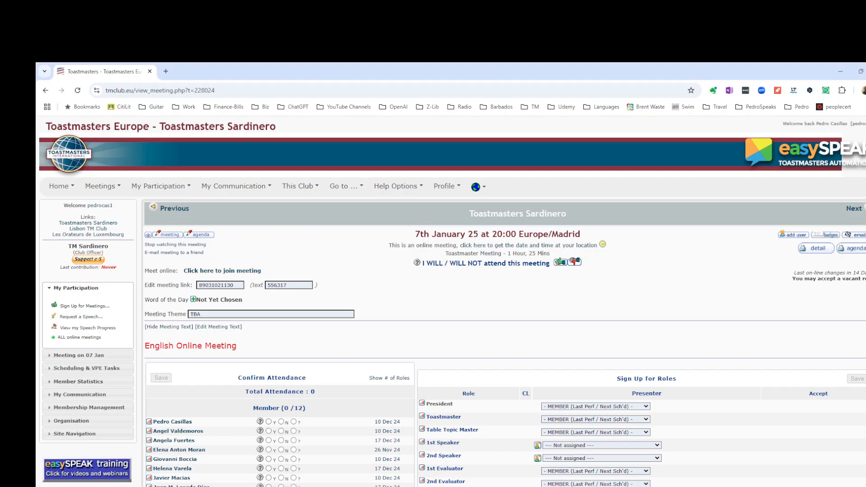